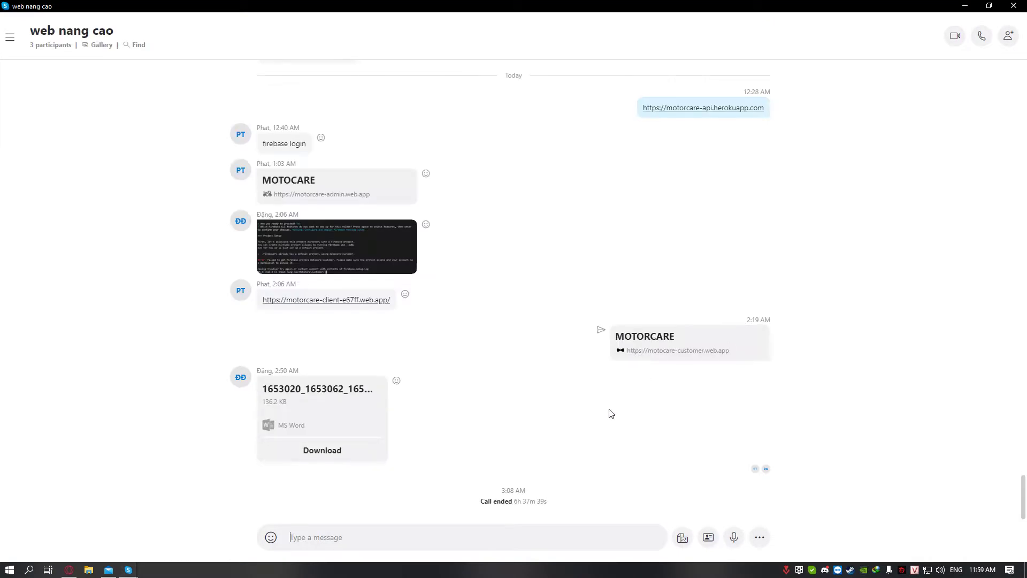
{"action": "scroll", "coordinate": [471, 380], "scroll_direction": "up", "scroll_amount": 4}
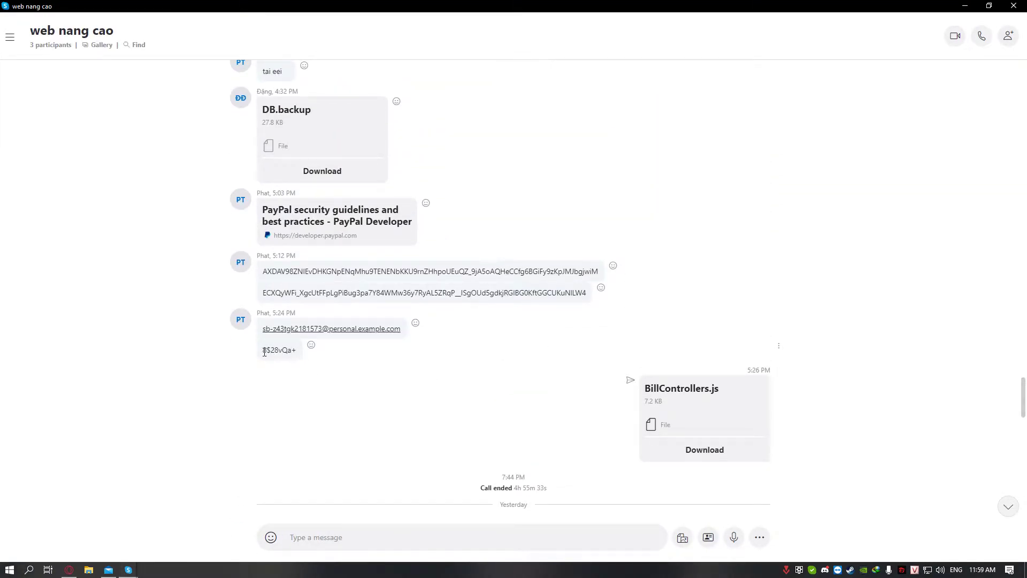
Select the PayPal sandbox password shared in the web nang cao chat
{"action": "left_click_drag", "start_coordinate": [263, 350], "coordinate": [305, 356]}
Paste the copied password to sign in to the PayPal sandbox account and accept cookies
{"action": "key", "text": "alt+Tab"}
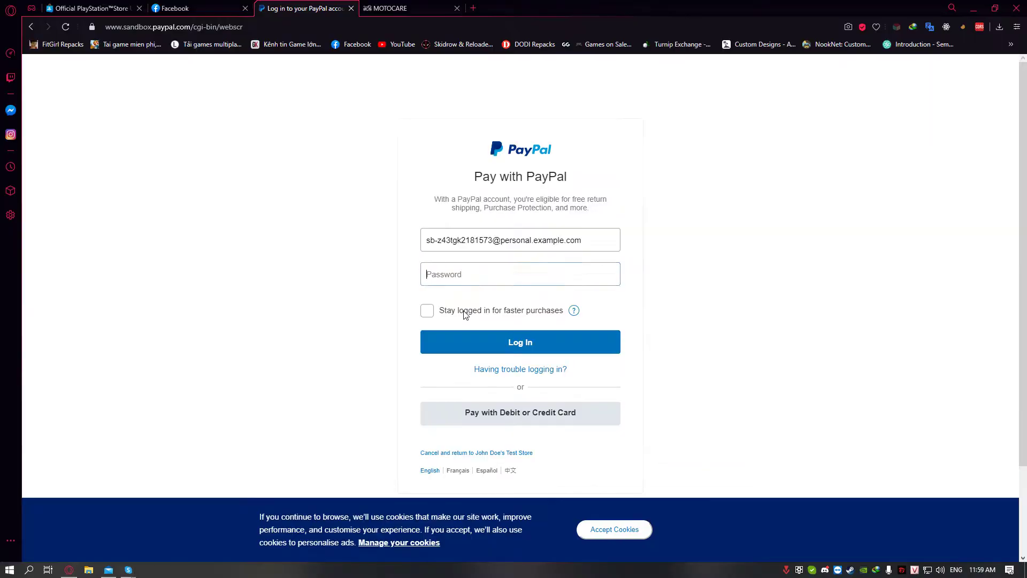
{"action": "key", "text": "ctrl+v"}
{"action": "left_click", "coordinate": [506, 346]}
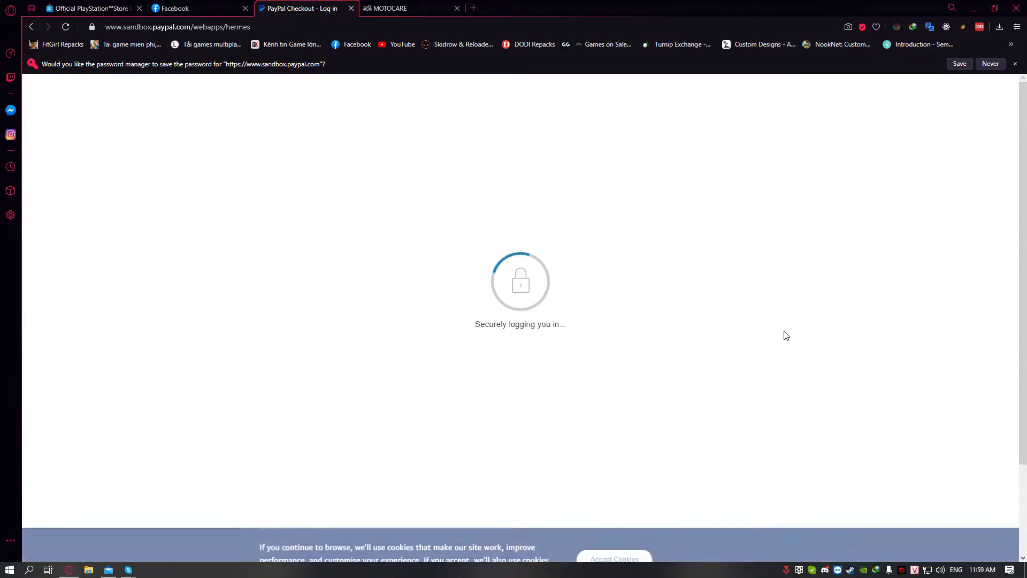
{"action": "left_click", "coordinate": [615, 529]}
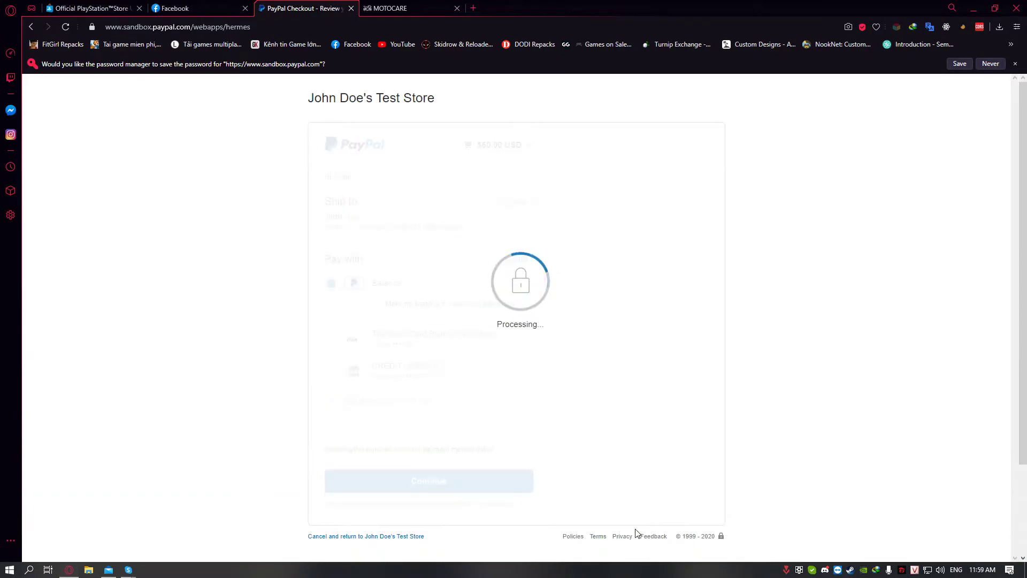
Review the $60.00 cart's Castrol Power (quantity 4) and dầu nhớt items, then continue
{"action": "scroll", "coordinate": [369, 322], "scroll_direction": "down", "scroll_amount": 1}
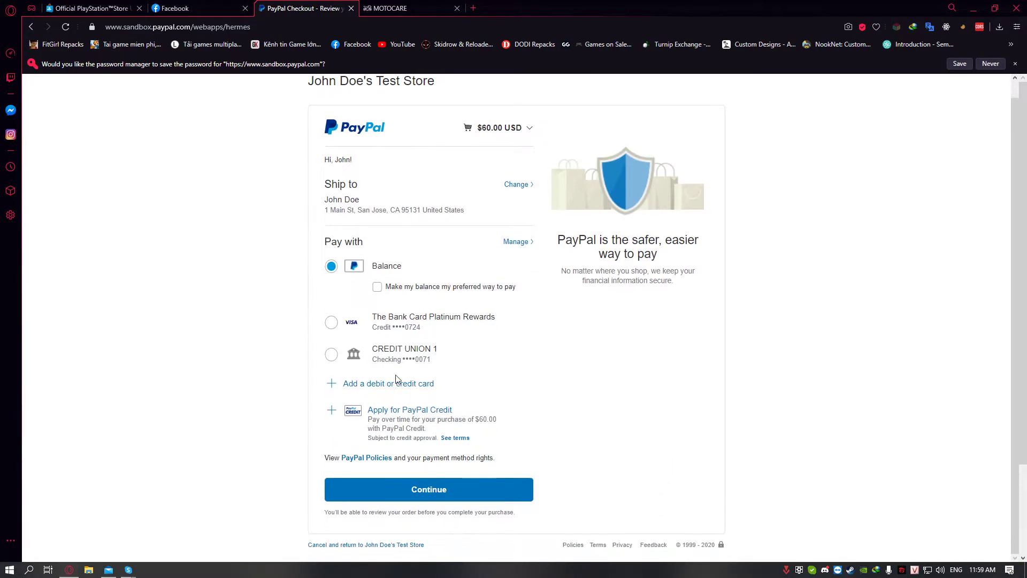
{"action": "left_click", "coordinate": [510, 131]}
{"action": "left_click_drag", "start_coordinate": [405, 202], "coordinate": [465, 210]}
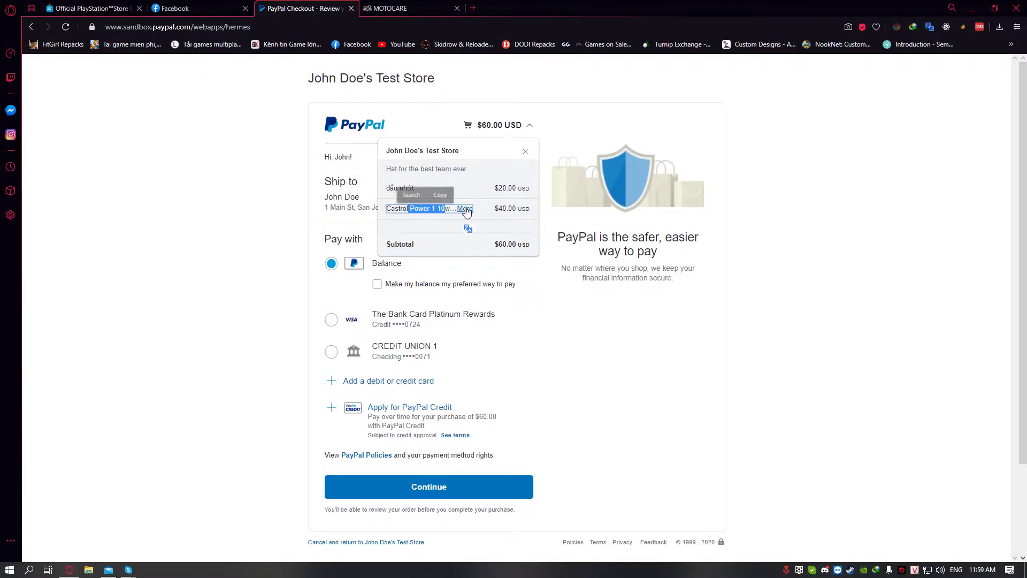
{"action": "left_click", "coordinate": [464, 208]}
{"action": "double_click", "coordinate": [413, 237]}
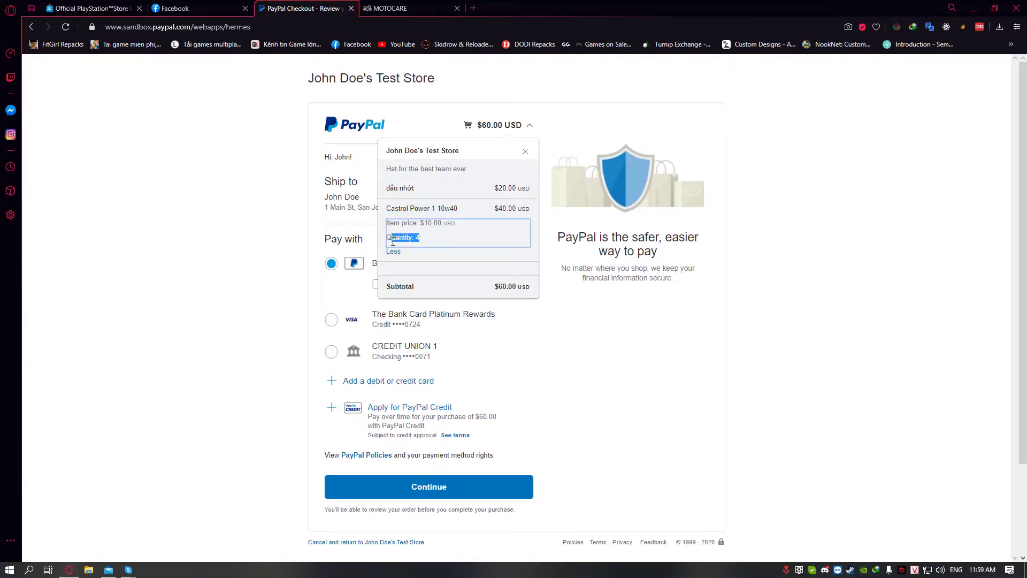
{"action": "left_click", "coordinate": [408, 188]}
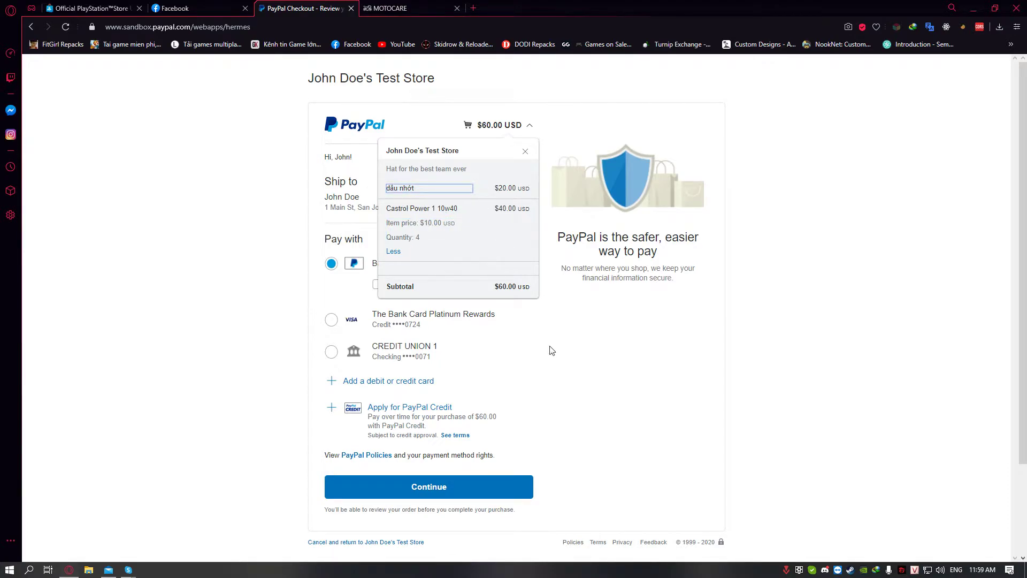
{"action": "left_click", "coordinate": [473, 486]}
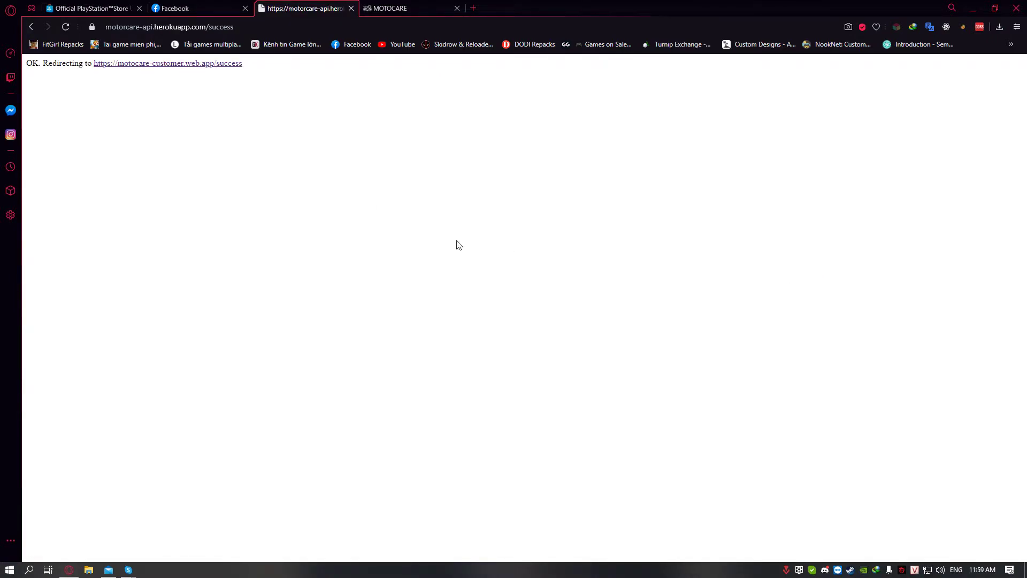
Follow the success link back to the store and open the Orders list
{"action": "left_click", "coordinate": [151, 65]}
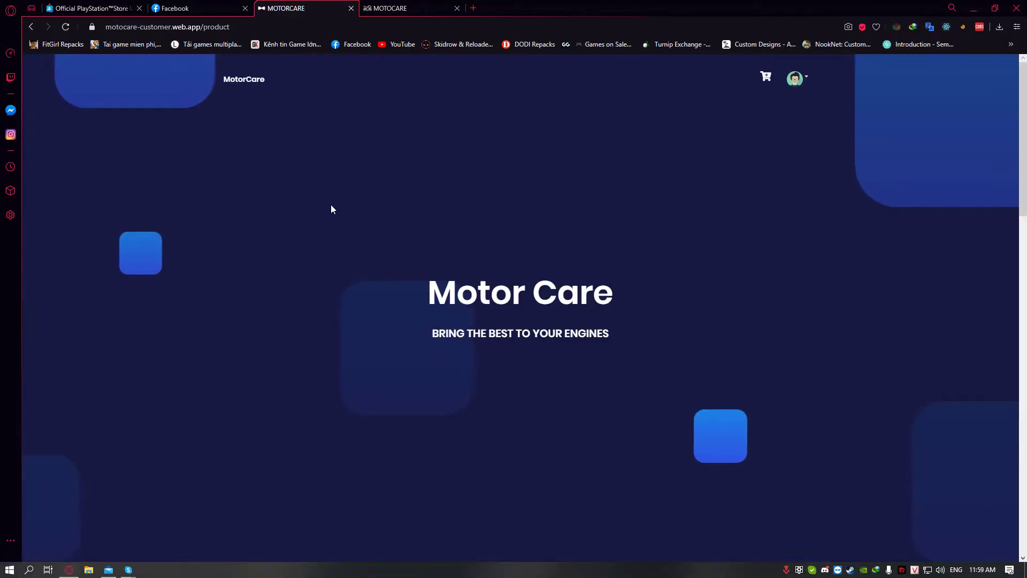
{"action": "scroll", "coordinate": [746, 128], "scroll_direction": "down", "scroll_amount": 10}
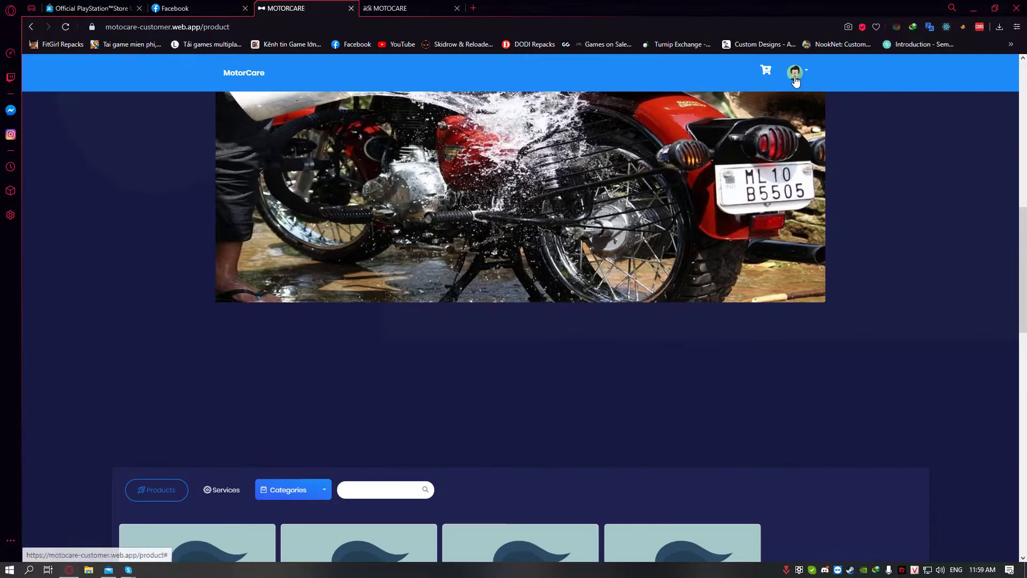
{"action": "left_click", "coordinate": [795, 80]}
{"action": "left_click", "coordinate": [787, 131]}
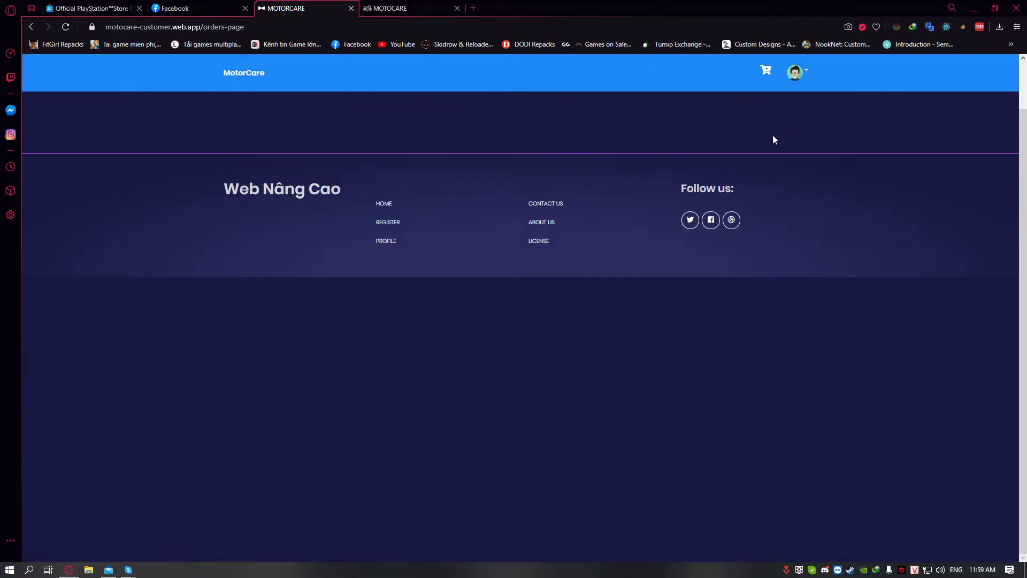
Check the newest 60 $ order's timestamp and Castrol Power 1 10w40 line against today's date
{"action": "scroll", "coordinate": [578, 226], "scroll_direction": "down", "scroll_amount": 5}
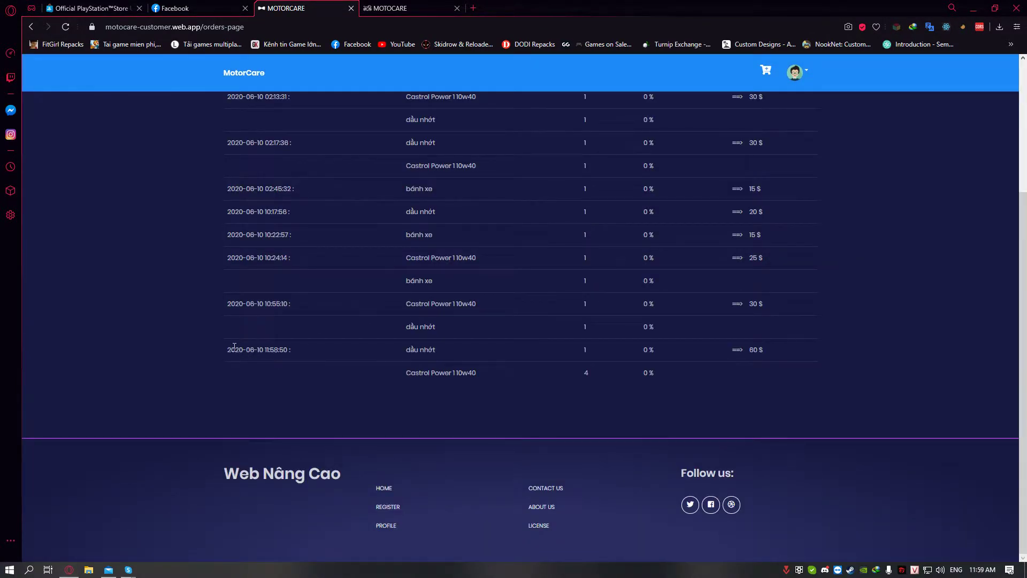
{"action": "left_click_drag", "start_coordinate": [227, 350], "coordinate": [298, 351]}
{"action": "left_click_drag", "start_coordinate": [410, 350], "coordinate": [506, 359]}
{"action": "left_click_drag", "start_coordinate": [410, 377], "coordinate": [505, 380]}
{"action": "left_click", "coordinate": [483, 399]}
{"action": "mouse_move", "coordinate": [975, 571]}
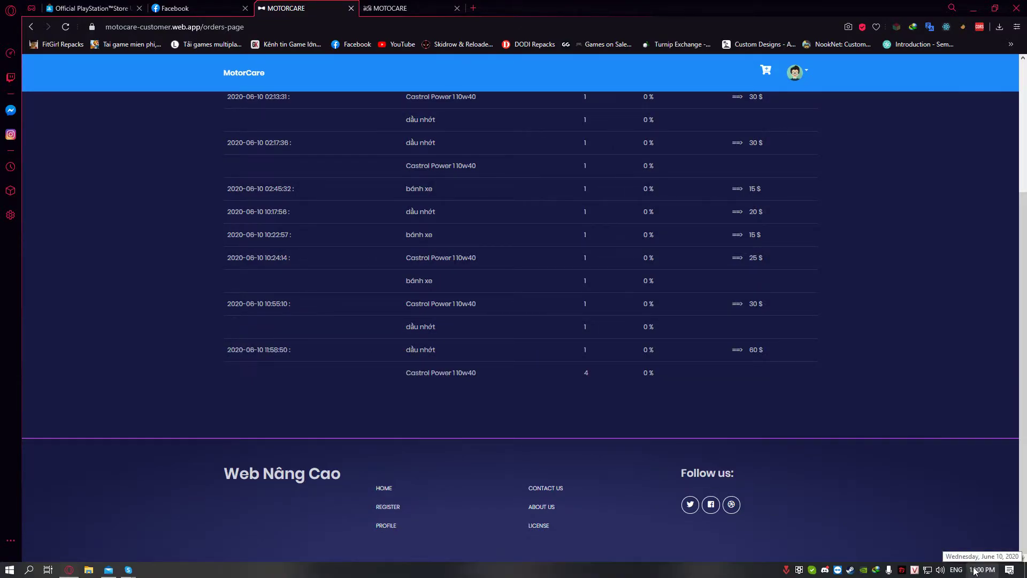
{"action": "left_click", "coordinate": [975, 570]}
{"action": "left_click", "coordinate": [599, 433]}
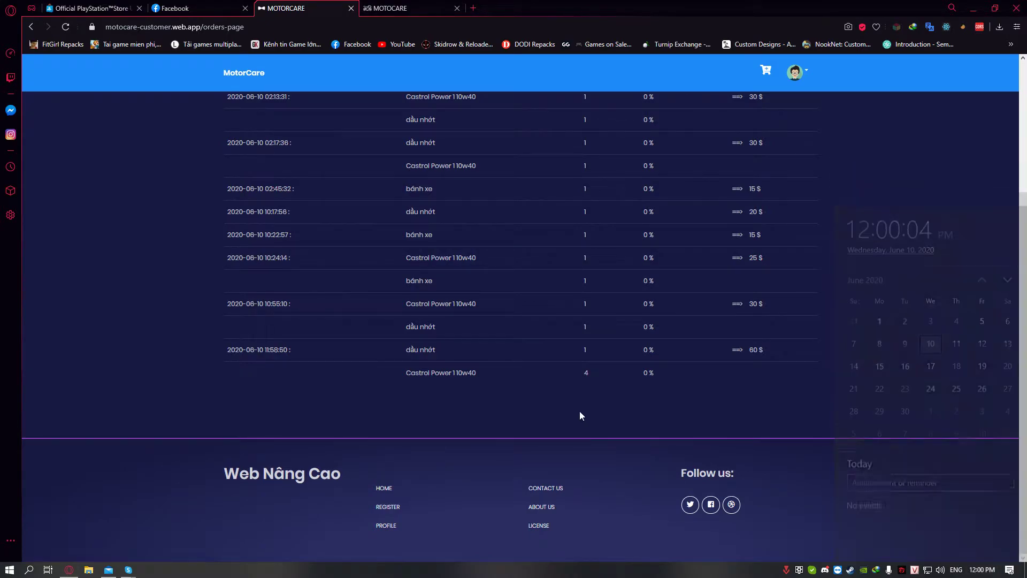
{"action": "left_click_drag", "start_coordinate": [287, 349], "coordinate": [226, 350]}
{"action": "left_click", "coordinate": [622, 358]}
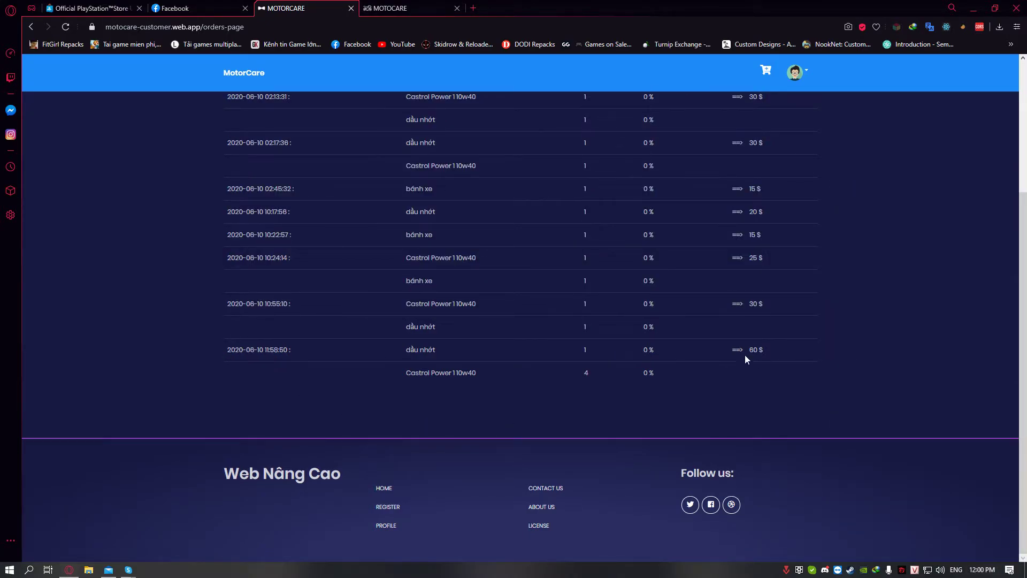
{"action": "left_click", "coordinate": [782, 352]}
Return to the product page, log out, and open the registration page
{"action": "scroll", "coordinate": [785, 350], "scroll_direction": "up", "scroll_amount": 4}
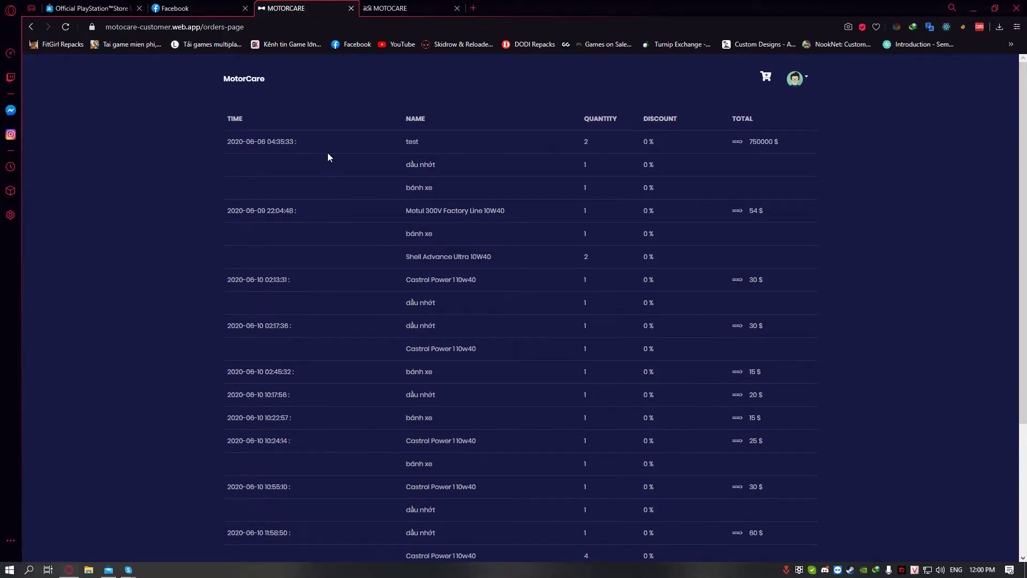
{"action": "left_click", "coordinate": [242, 85]}
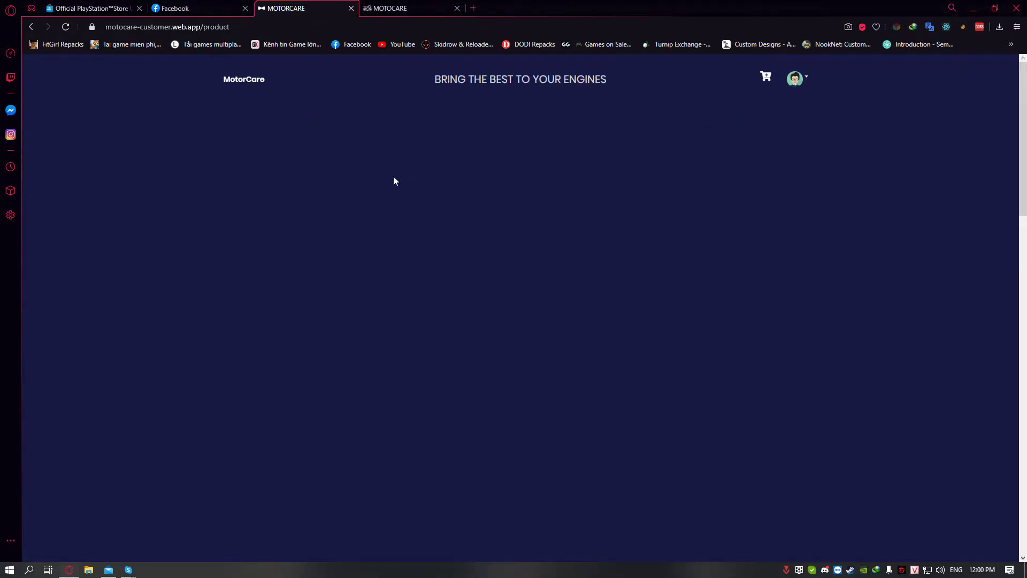
{"action": "scroll", "coordinate": [430, 206], "scroll_direction": "down", "scroll_amount": 15}
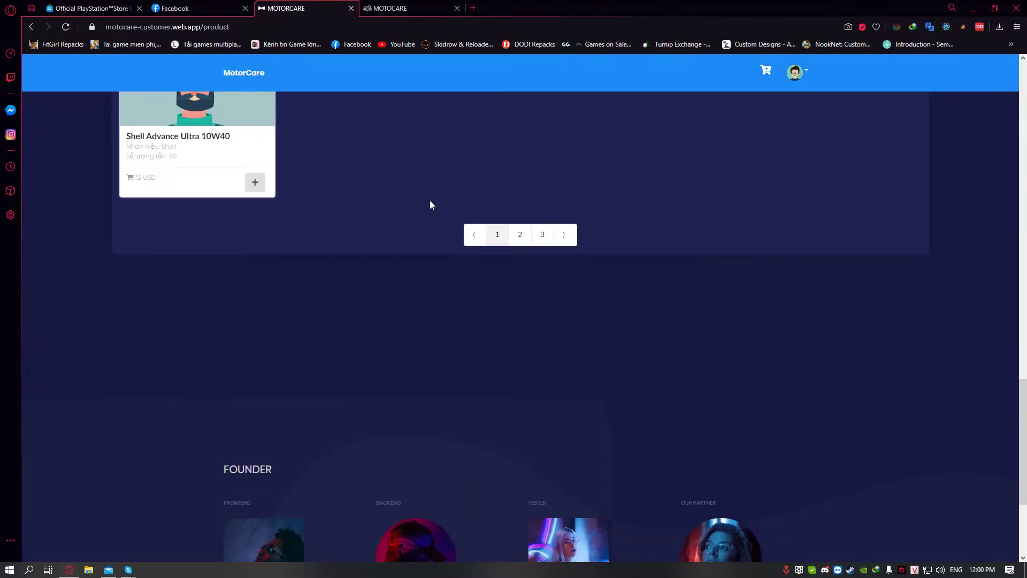
{"action": "scroll", "coordinate": [431, 205], "scroll_direction": "up", "scroll_amount": 10}
{"action": "left_click", "coordinate": [796, 72]}
{"action": "left_click", "coordinate": [816, 140]}
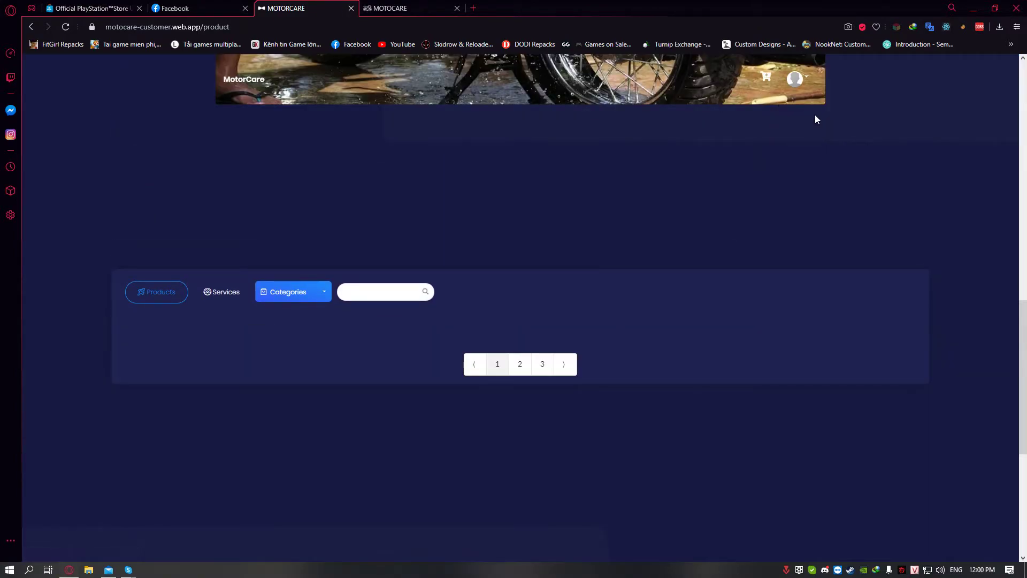
{"action": "left_click", "coordinate": [811, 109]}
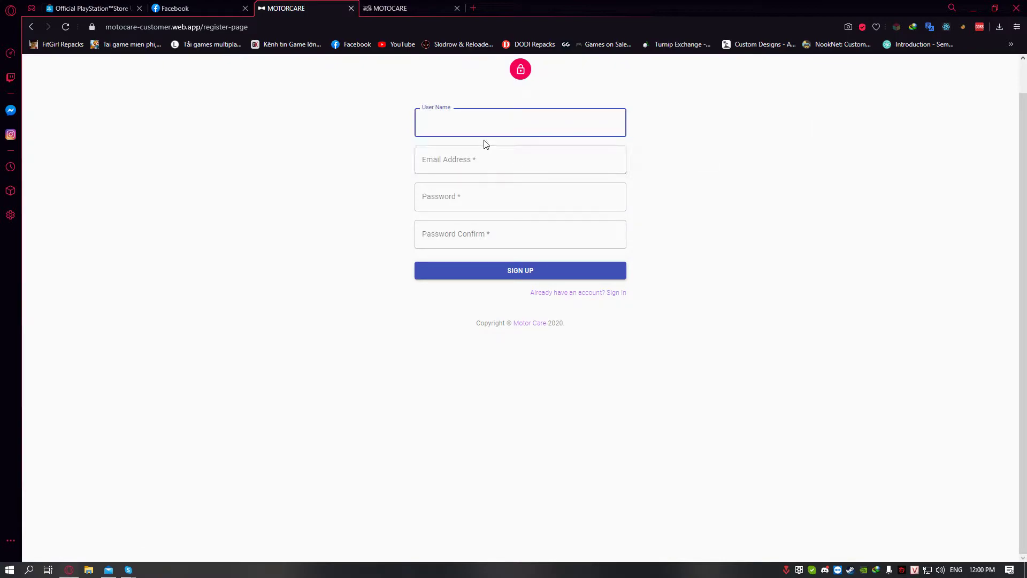
Open and dismiss the Windows Start menu and taskbar options
{"action": "left_click", "coordinate": [9, 569]}
{"action": "key", "text": "Escape"}
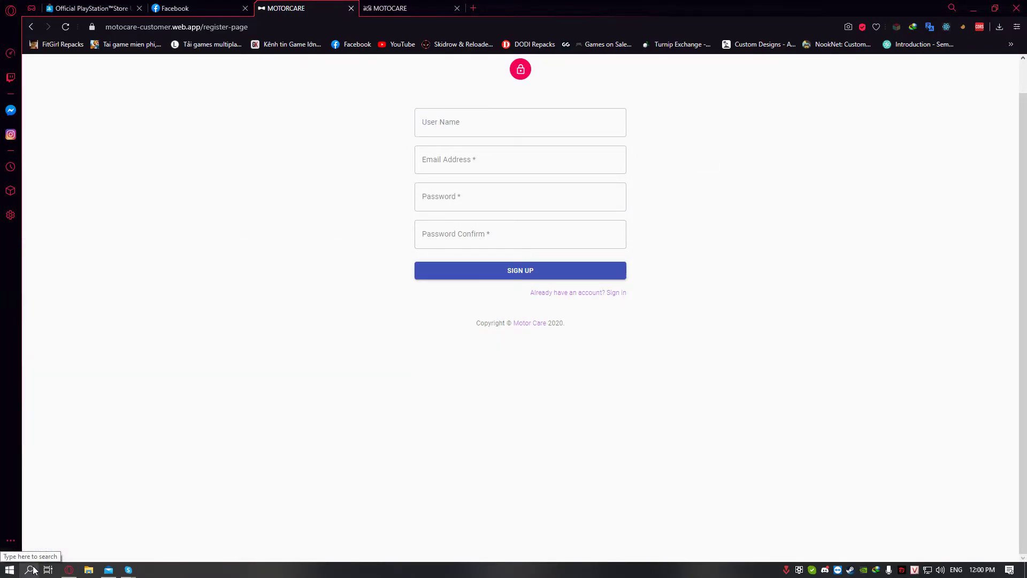
{"action": "key", "text": "super"}
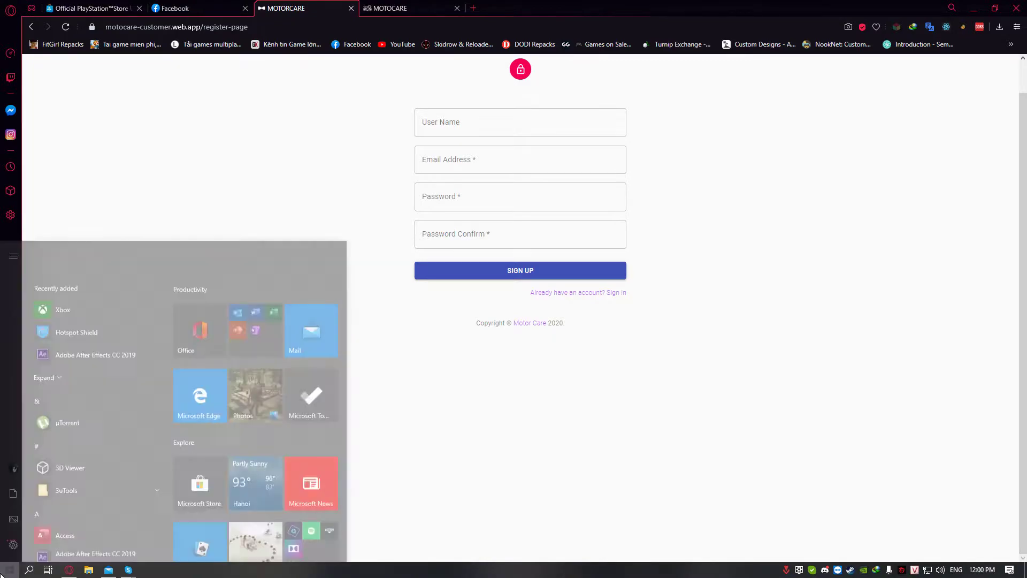
{"action": "key", "text": "Escape"}
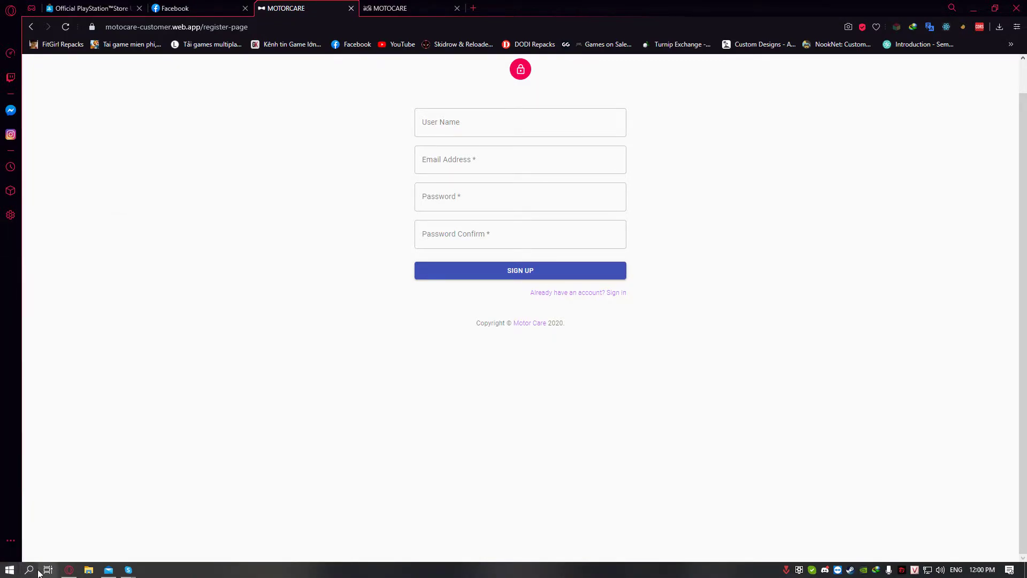
{"action": "right_click", "coordinate": [30, 575]}
{"action": "key", "text": "Escape"}
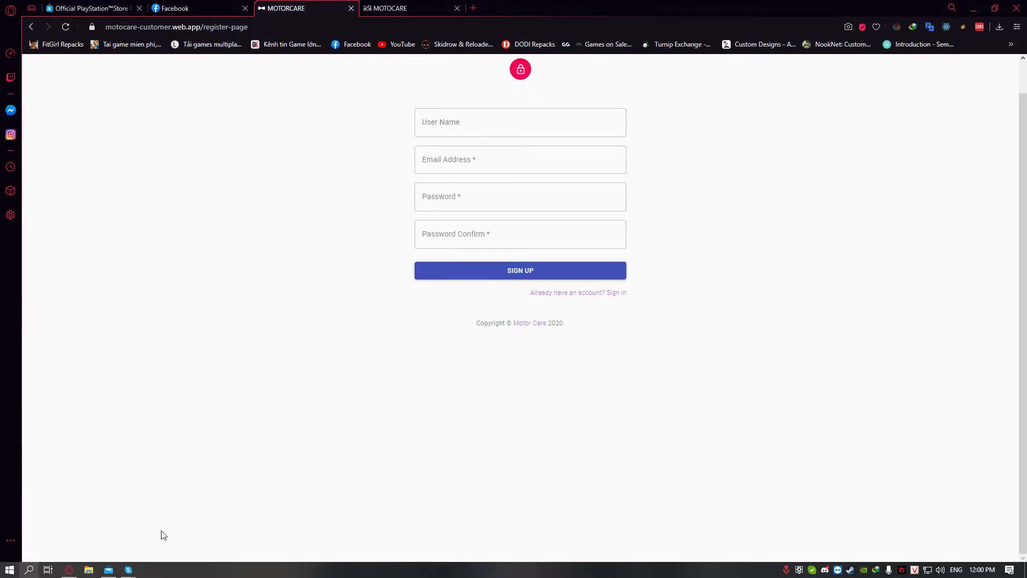
Sign up a new account with a user name, email and matching passwords, then open the admin tab
{"action": "left_click", "coordinate": [456, 127]}
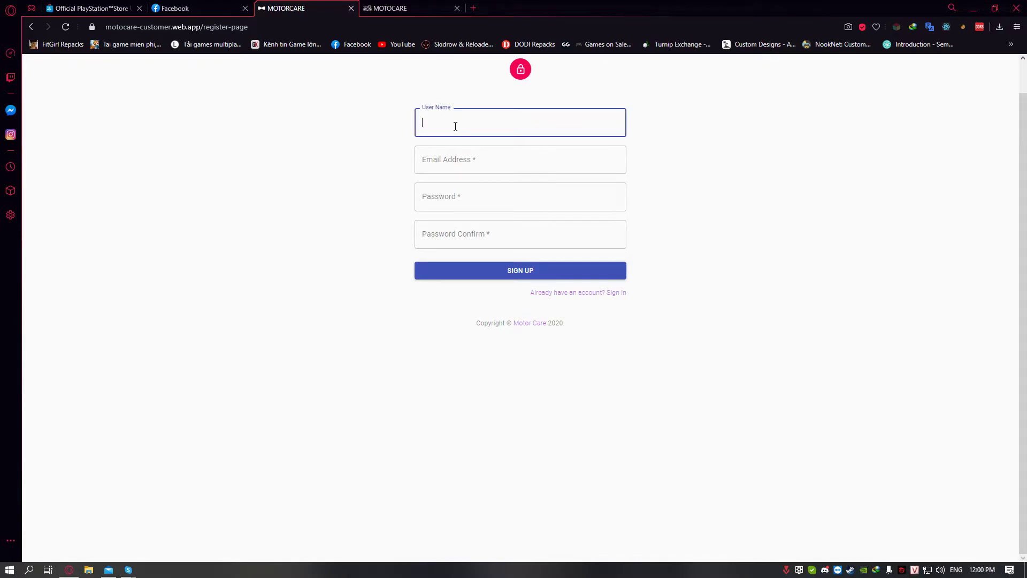
{"action": "key", "text": "Tab"}
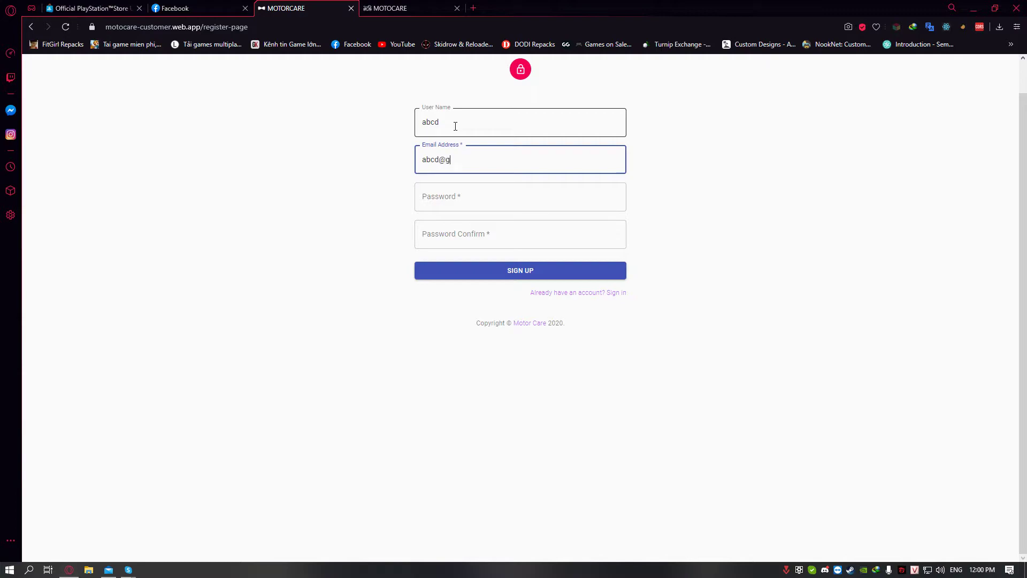
{"action": "key", "text": "Tab"}
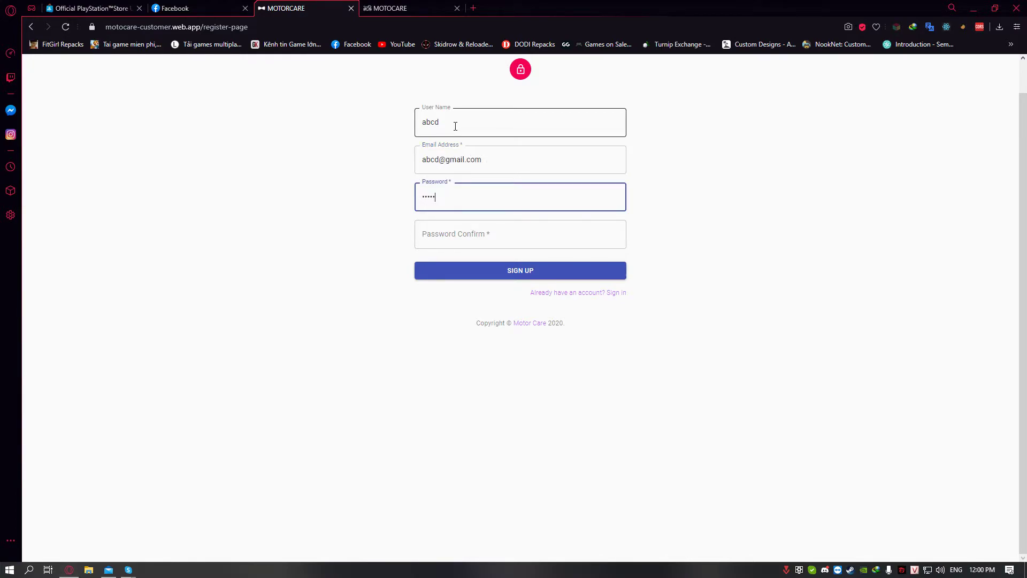
{"action": "key", "text": "Tab"}
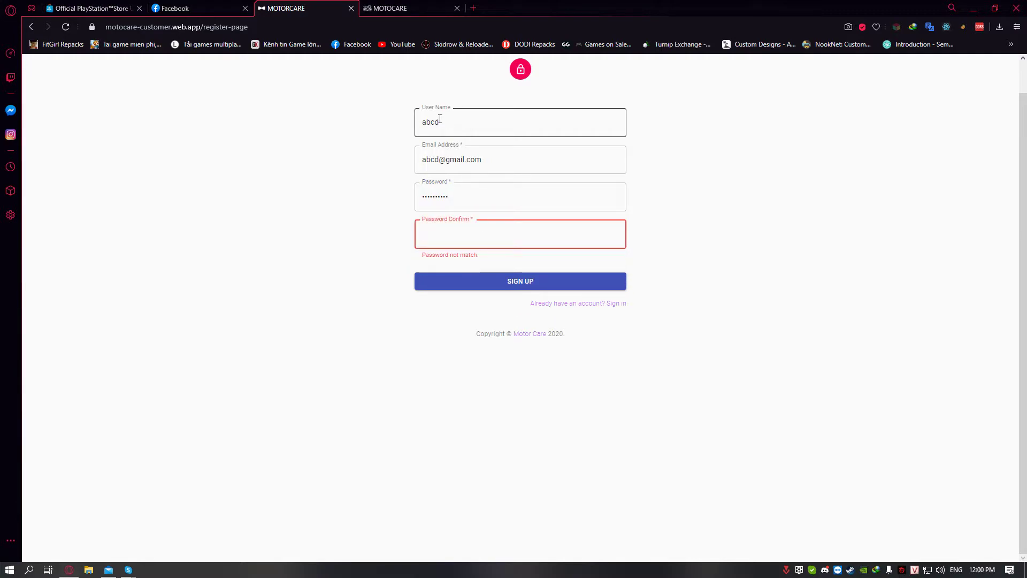
{"action": "type", "text": "1234567890"}
{"action": "key", "text": "Return"}
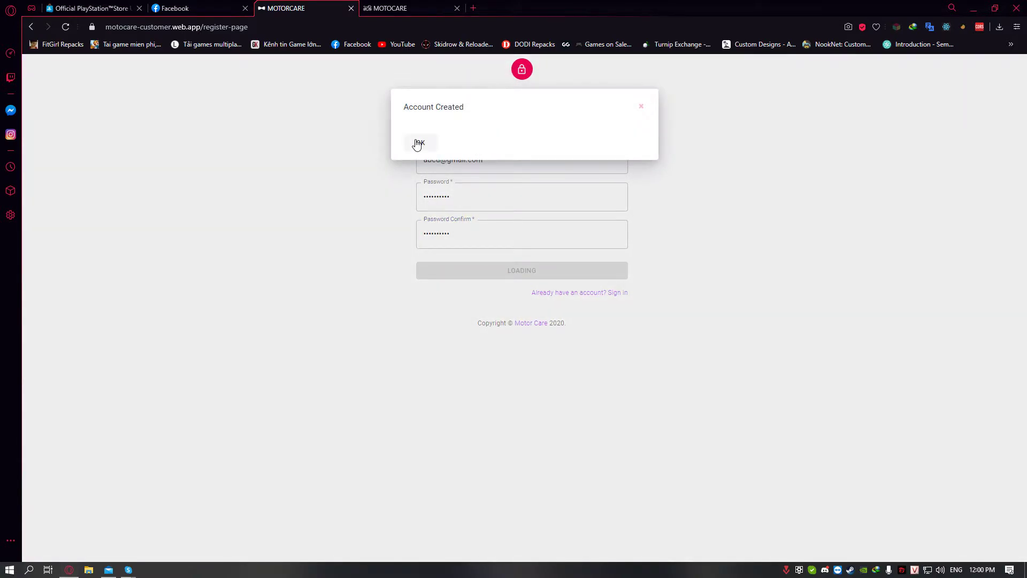
{"action": "left_click", "coordinate": [419, 136]}
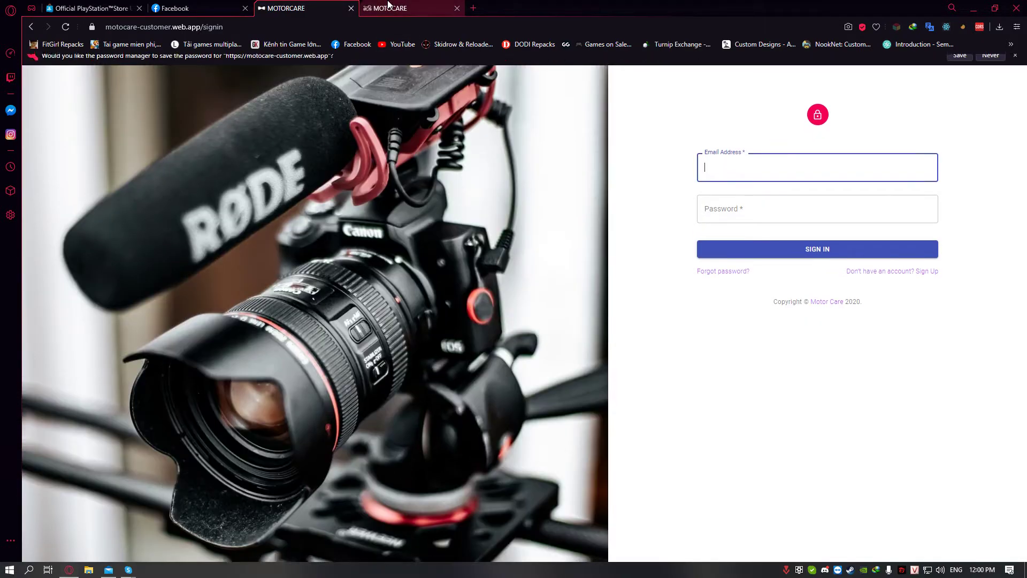
{"action": "left_click", "coordinate": [389, 6]}
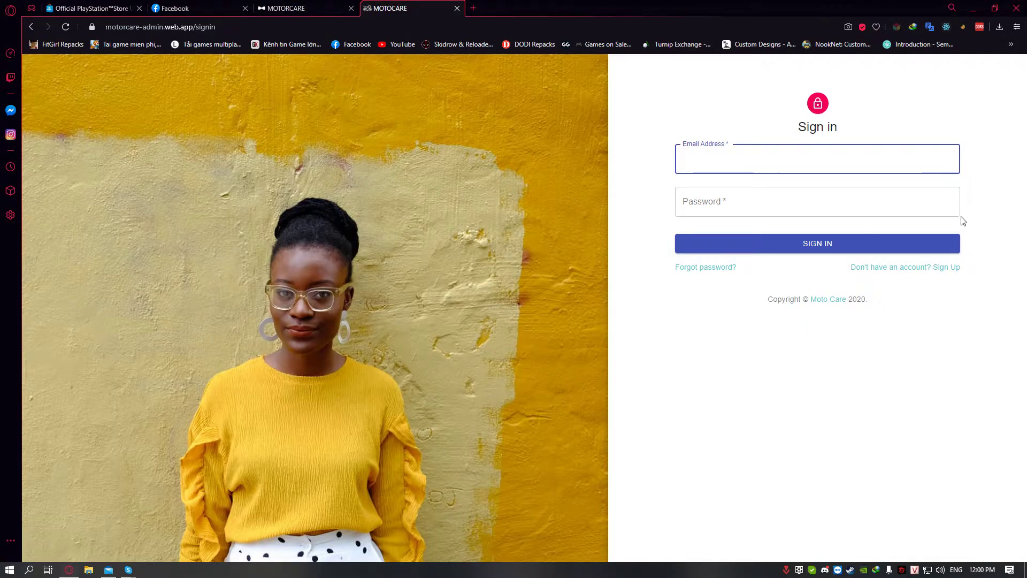
Sign in to the admin site with the administrator email and password
{"action": "left_click", "coordinate": [809, 152]}
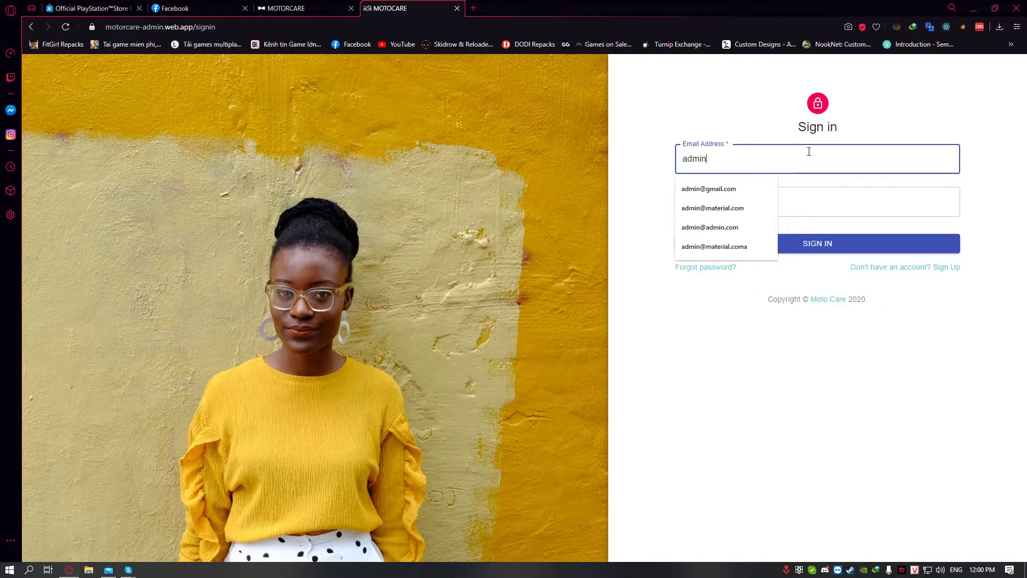
{"action": "key", "text": "Tab"}
{"action": "type", "text": "1"}
{"action": "key", "text": "Return"}
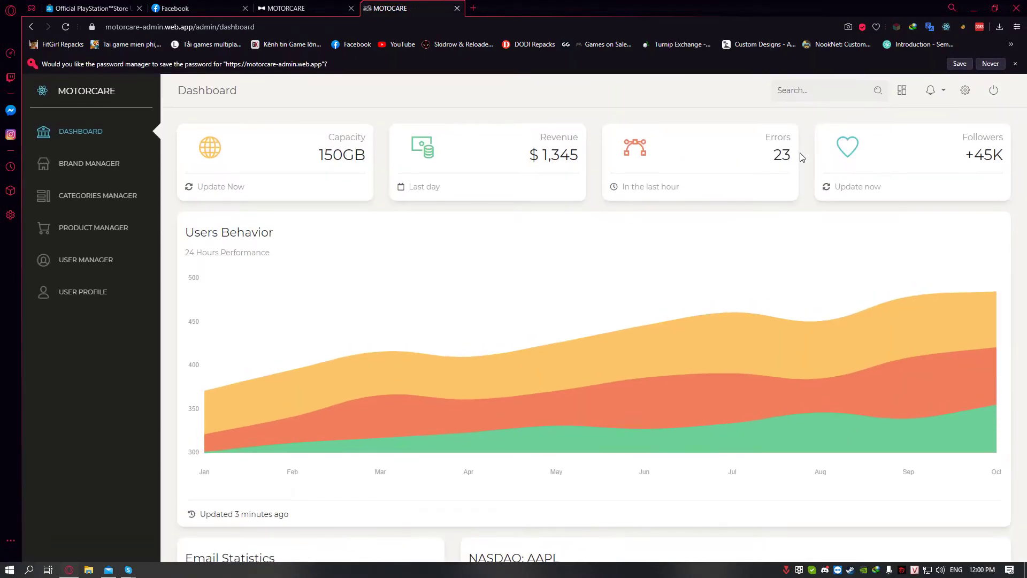
Browse the Brand, User and Product Manager pages, then switch to the customer tab
{"action": "left_click", "coordinate": [69, 166]}
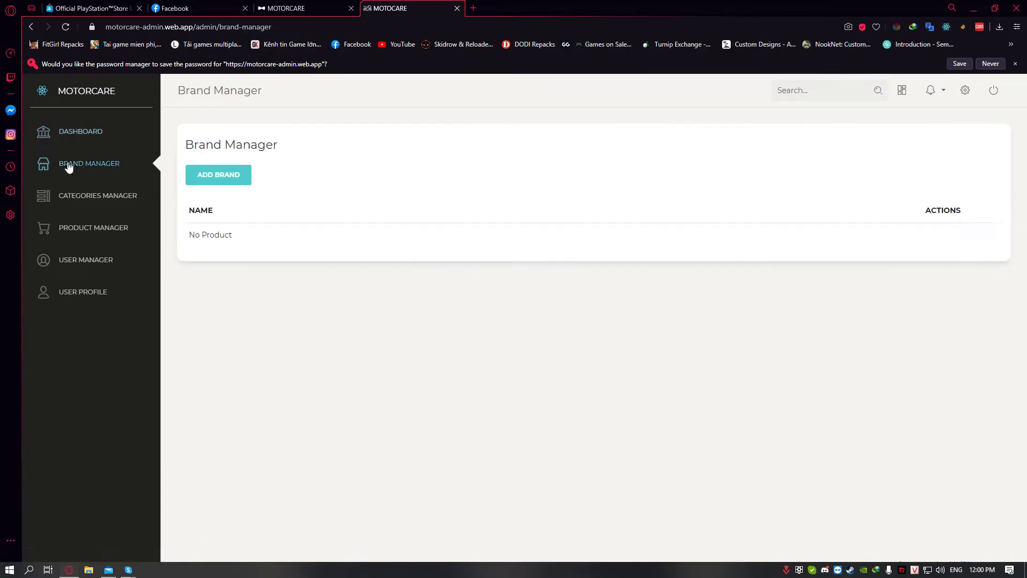
{"action": "left_click", "coordinate": [96, 260]}
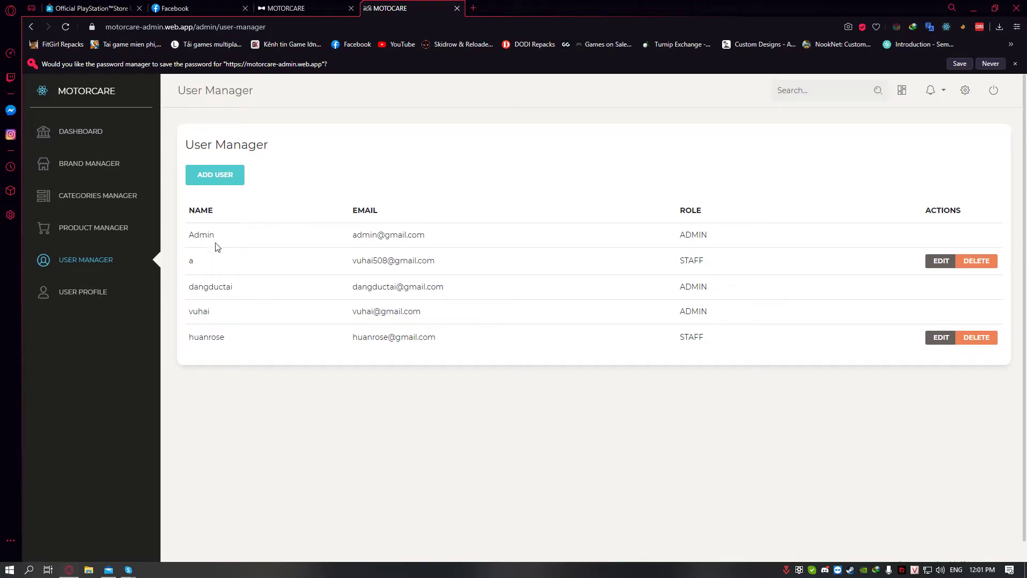
{"action": "left_click", "coordinate": [102, 228]}
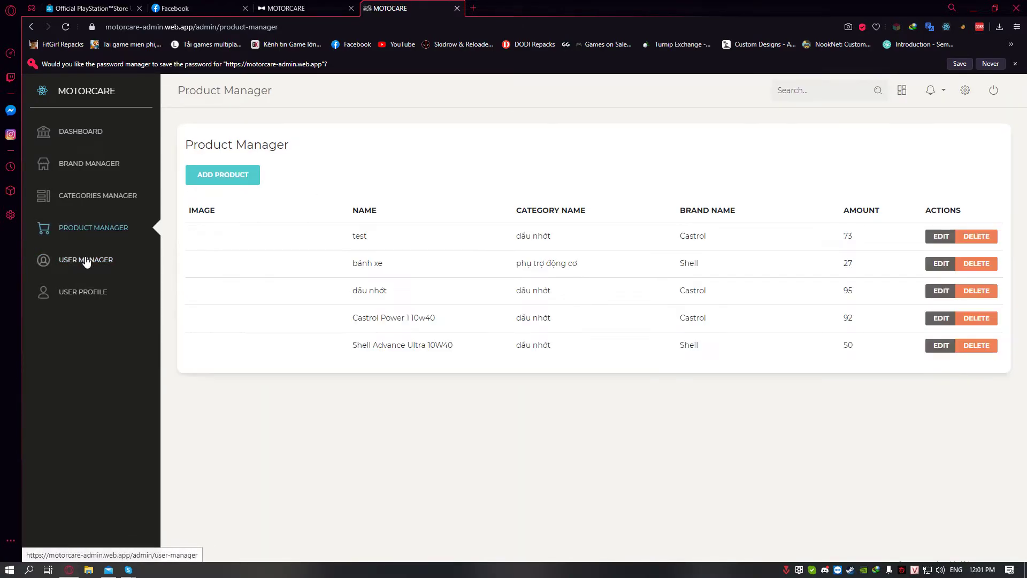
{"action": "left_click", "coordinate": [87, 262]}
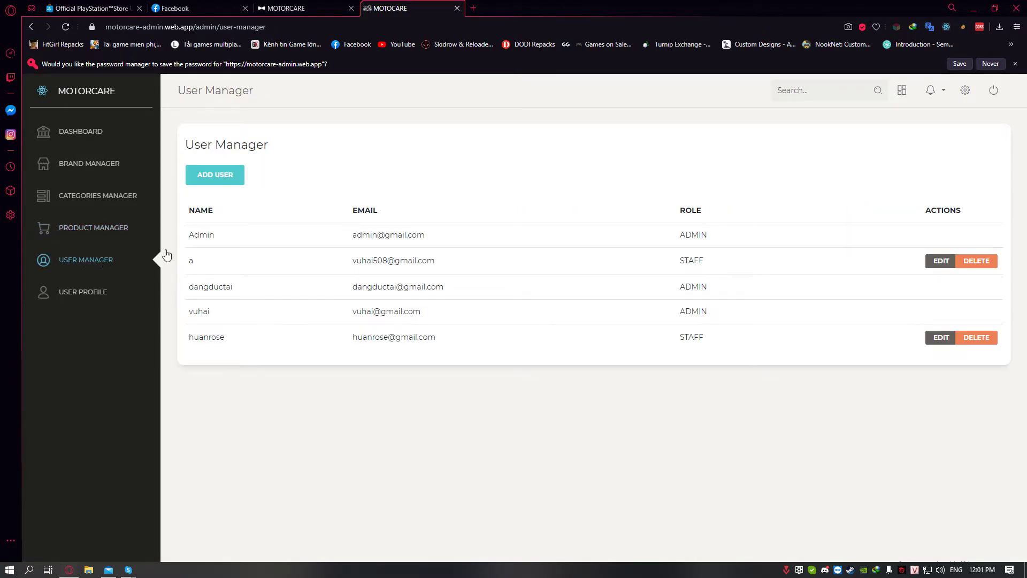
{"action": "left_click", "coordinate": [321, 8]}
Sign in with the new account's autofilled email and password, then return to the admin tab
{"action": "left_click", "coordinate": [732, 163]}
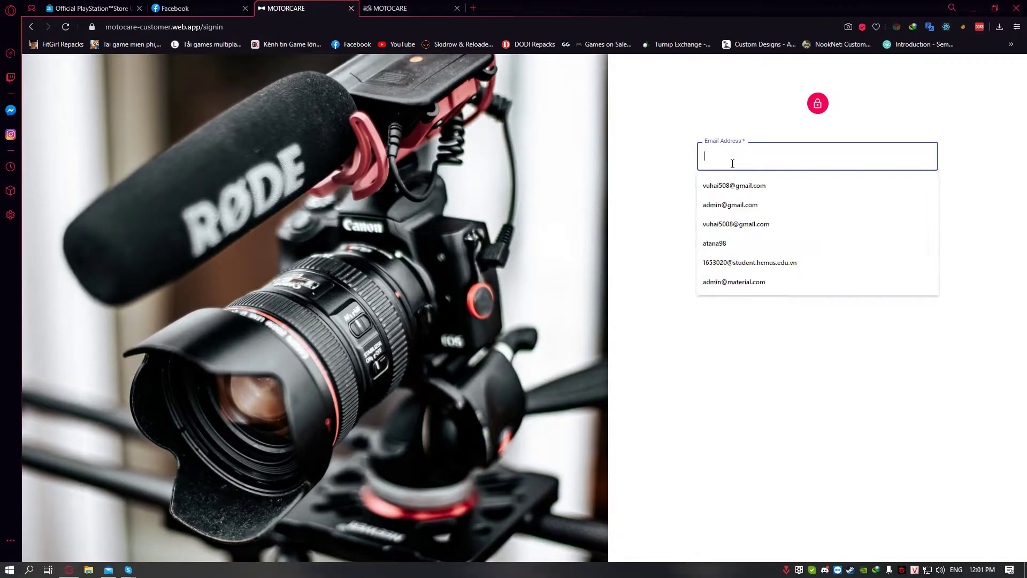
{"action": "type", "text": "abcd"}
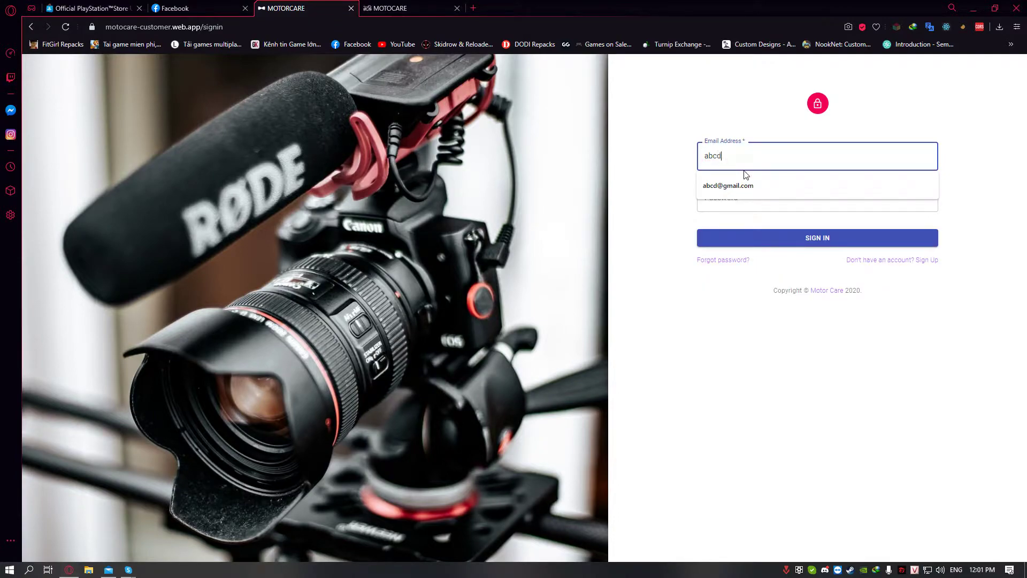
{"action": "left_click", "coordinate": [746, 176]}
{"action": "key", "text": "Tab"}
{"action": "type", "text": "1"}
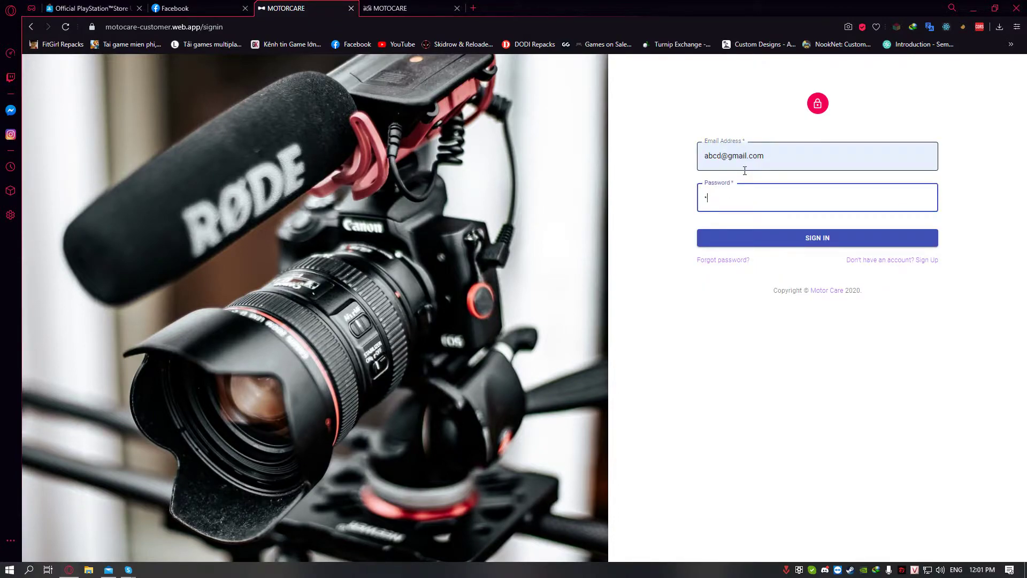
{"action": "key", "text": "Return"}
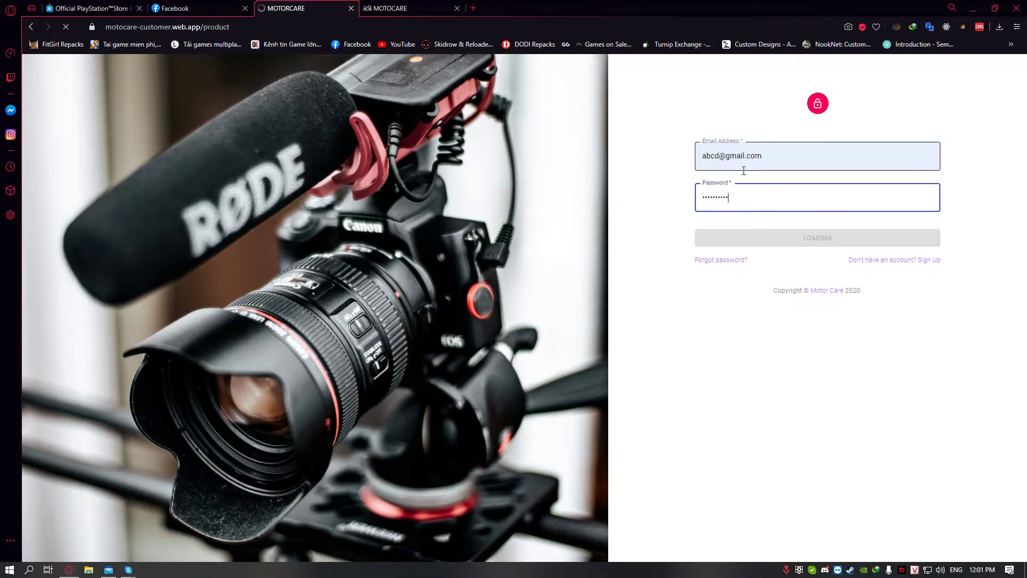
{"action": "key", "text": "ctrl+Tab"}
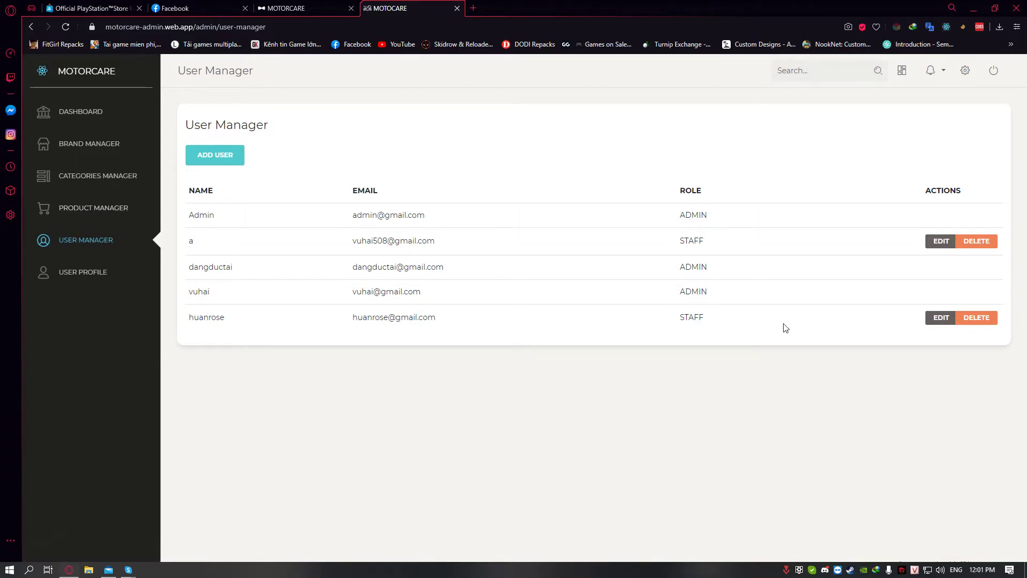
Delete the customer user in the last row and reload the list to show the new account
{"action": "left_click", "coordinate": [983, 323]}
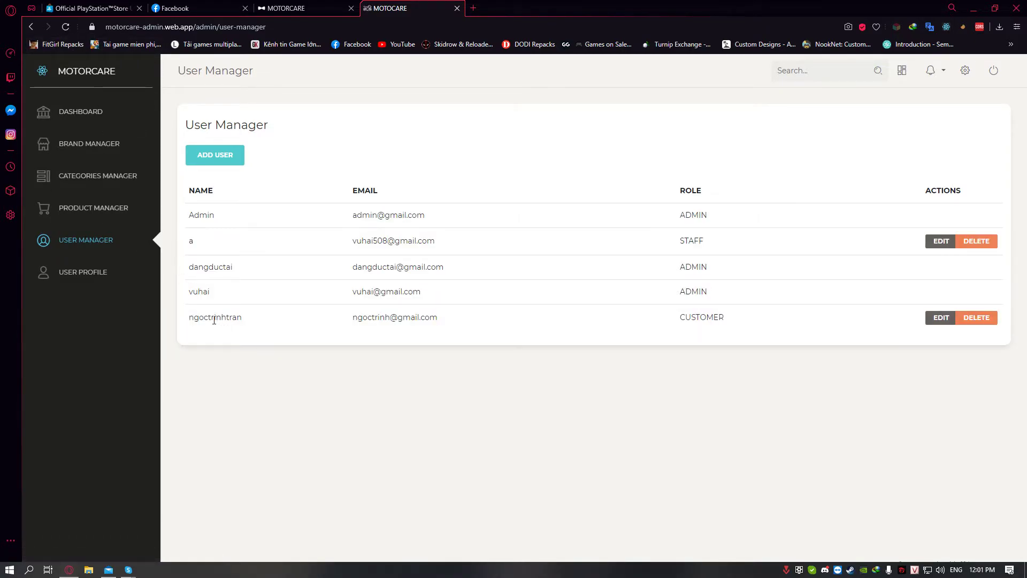
{"action": "left_click", "coordinate": [969, 324]}
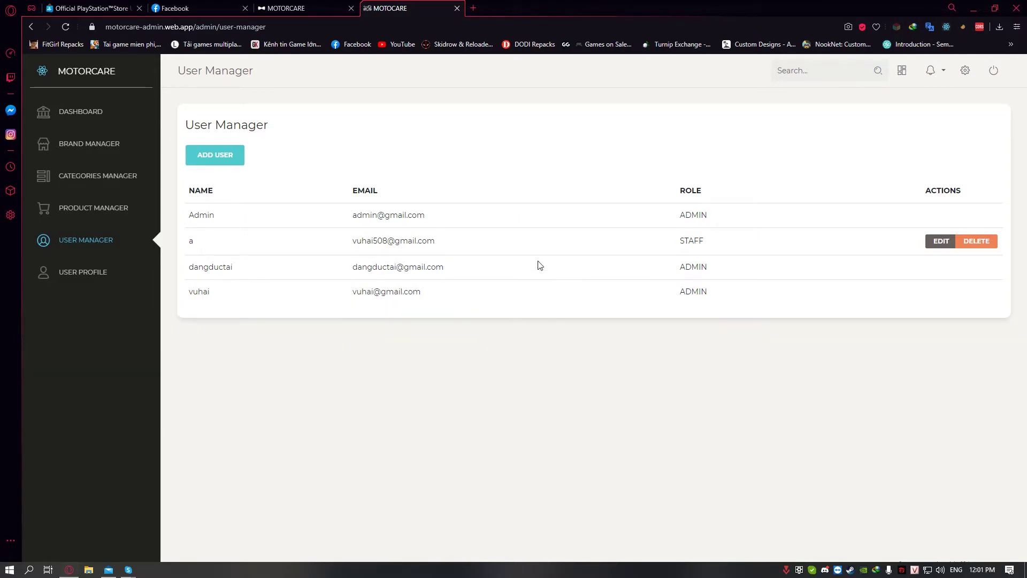
{"action": "left_click", "coordinate": [69, 26]}
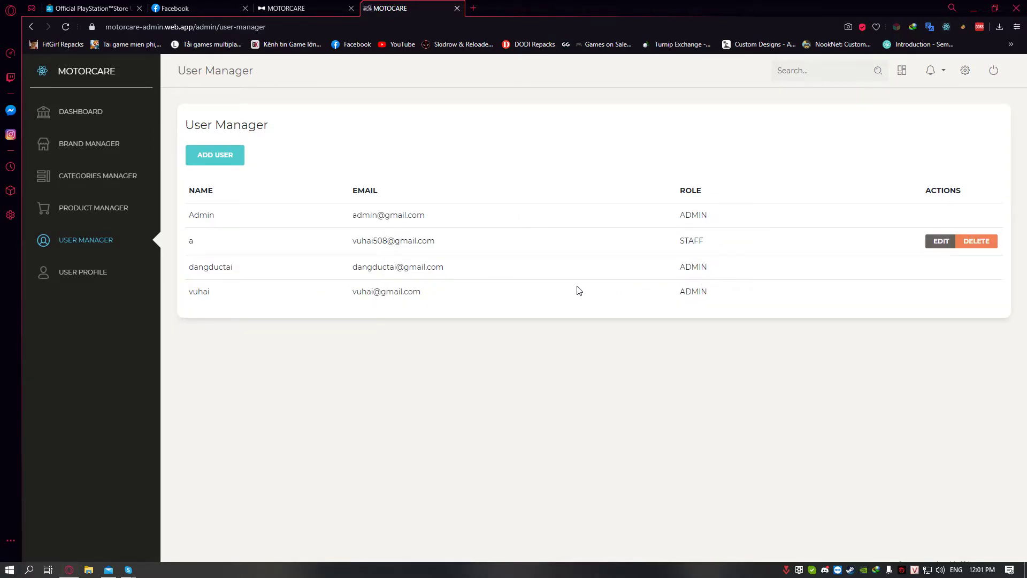
{"action": "left_click", "coordinate": [66, 27]}
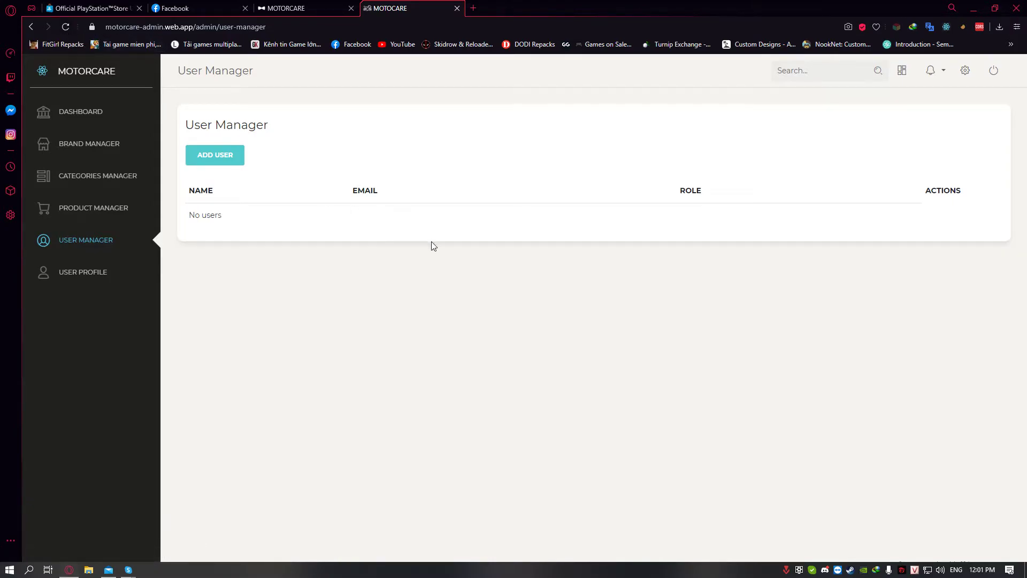
{"action": "left_click_drag", "start_coordinate": [193, 315], "coordinate": [722, 312]}
{"action": "left_click", "coordinate": [723, 314]}
Change the new account's role to STAFF and save
{"action": "left_click", "coordinate": [931, 320]}
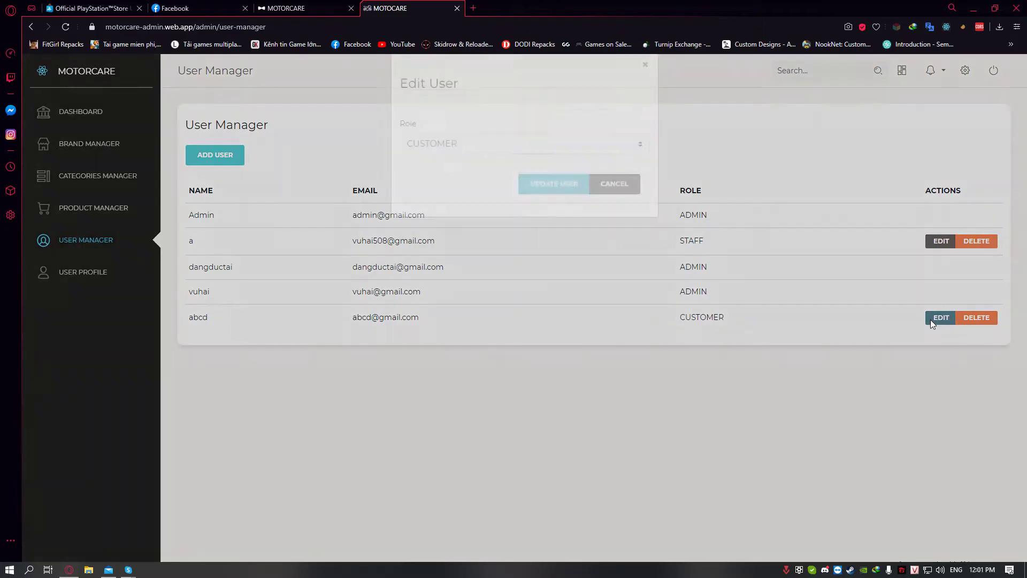
{"action": "left_click", "coordinate": [544, 169]}
{"action": "left_click", "coordinate": [452, 187]}
{"action": "left_click", "coordinate": [561, 206]}
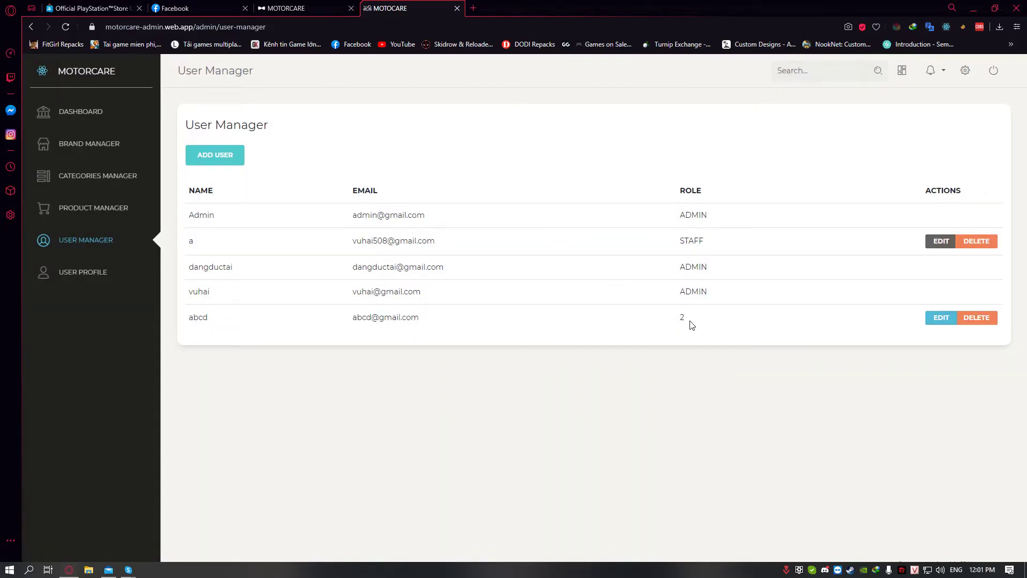
{"action": "double_click", "coordinate": [695, 319]}
{"action": "left_click", "coordinate": [826, 325]}
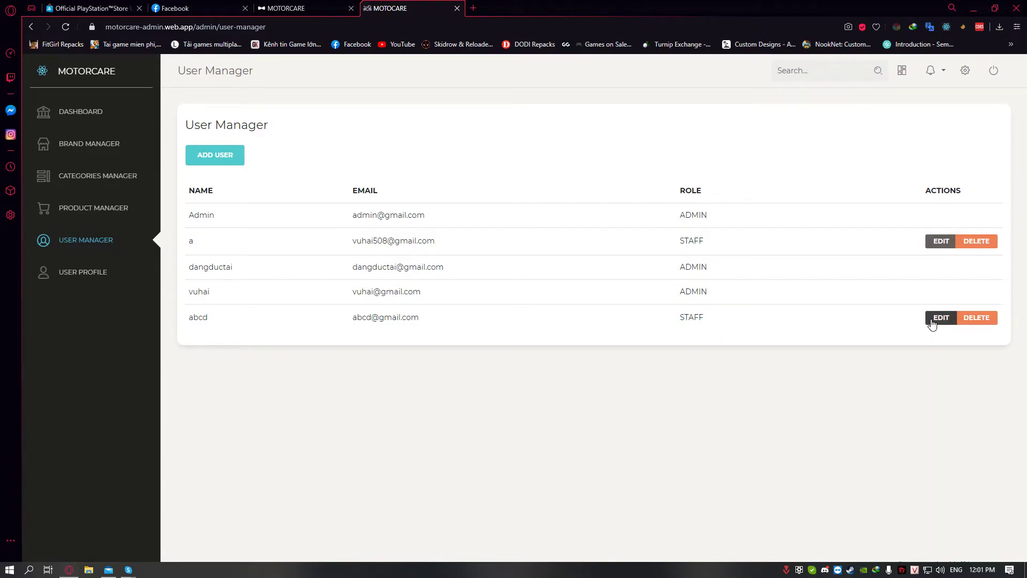
Set the new account's role back to CUSTOMER and save
{"action": "left_click", "coordinate": [931, 321]}
{"action": "left_click", "coordinate": [428, 167]}
{"action": "left_click", "coordinate": [429, 197]}
{"action": "left_click", "coordinate": [437, 169]}
{"action": "left_click", "coordinate": [438, 199]}
{"action": "left_click", "coordinate": [556, 209]}
Open the Add User form, step through Name, Email and Role, then close it unfilled
{"action": "left_click", "coordinate": [202, 164]}
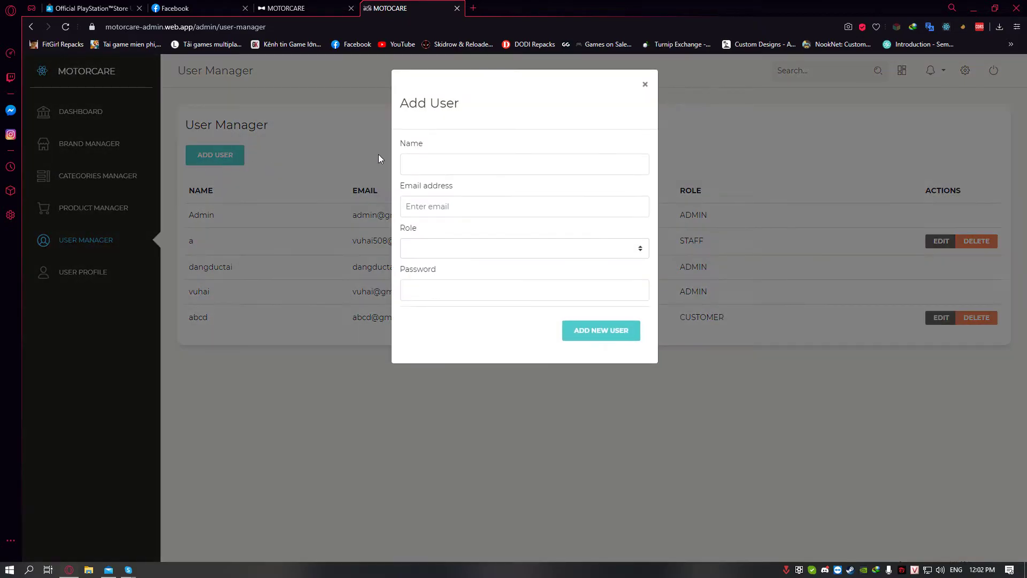
{"action": "left_click", "coordinate": [409, 166]}
{"action": "left_click", "coordinate": [573, 206]}
{"action": "left_click", "coordinate": [625, 145]}
{"action": "left_click", "coordinate": [591, 250]}
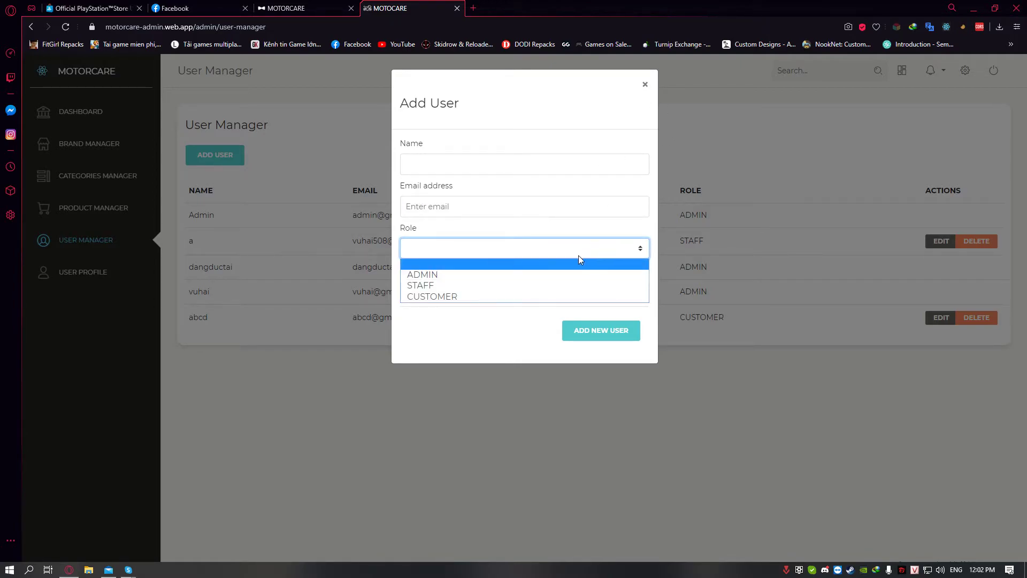
{"action": "left_click", "coordinate": [496, 297]}
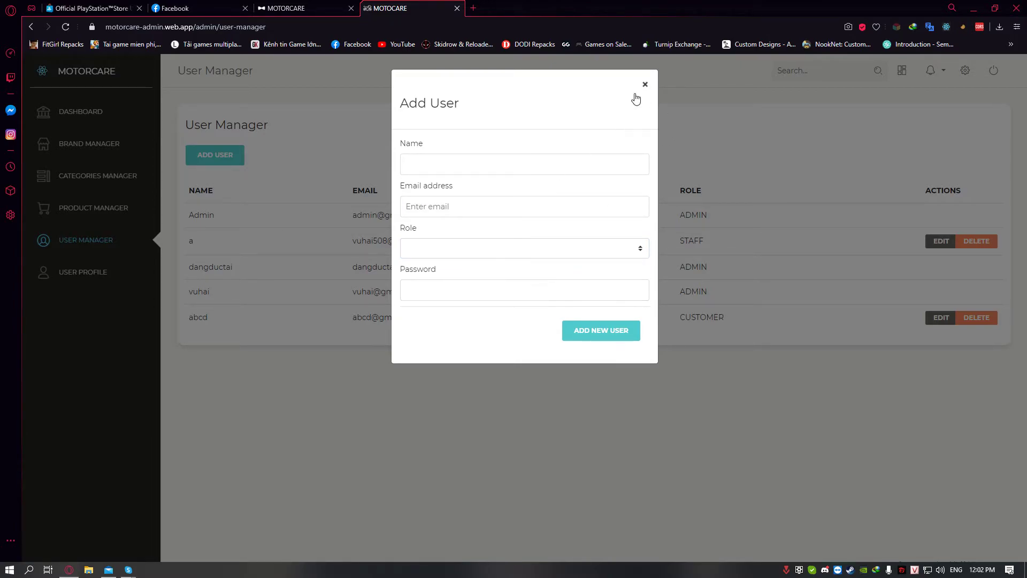
{"action": "left_click", "coordinate": [645, 85]}
{"action": "left_click", "coordinate": [314, 5]}
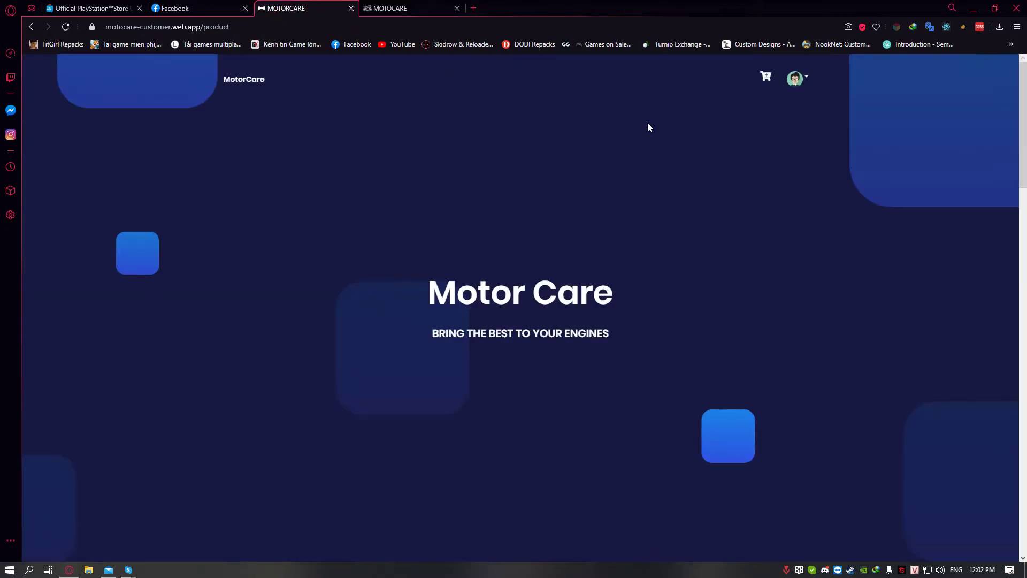
Open the customer Profile Page and make the details editable
{"action": "scroll", "coordinate": [794, 144], "scroll_direction": "down", "scroll_amount": 10}
{"action": "left_click", "coordinate": [795, 71]}
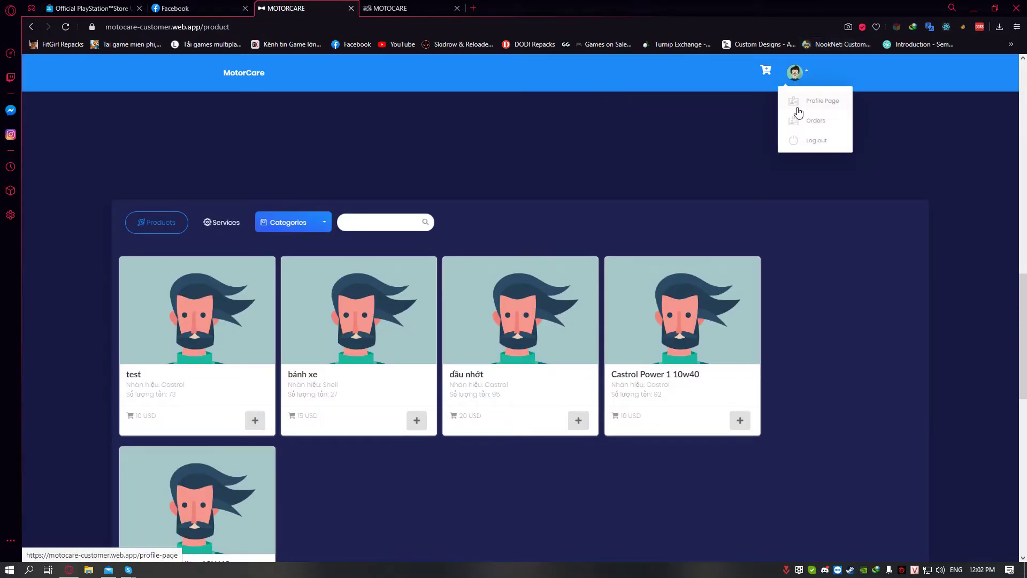
{"action": "left_click", "coordinate": [814, 103]}
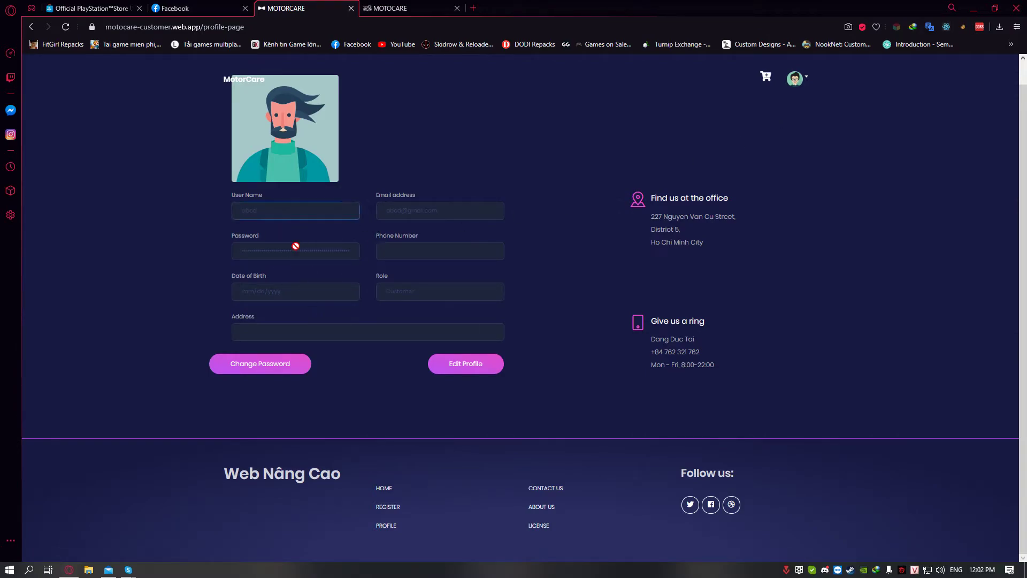
{"action": "left_click", "coordinate": [385, 301]}
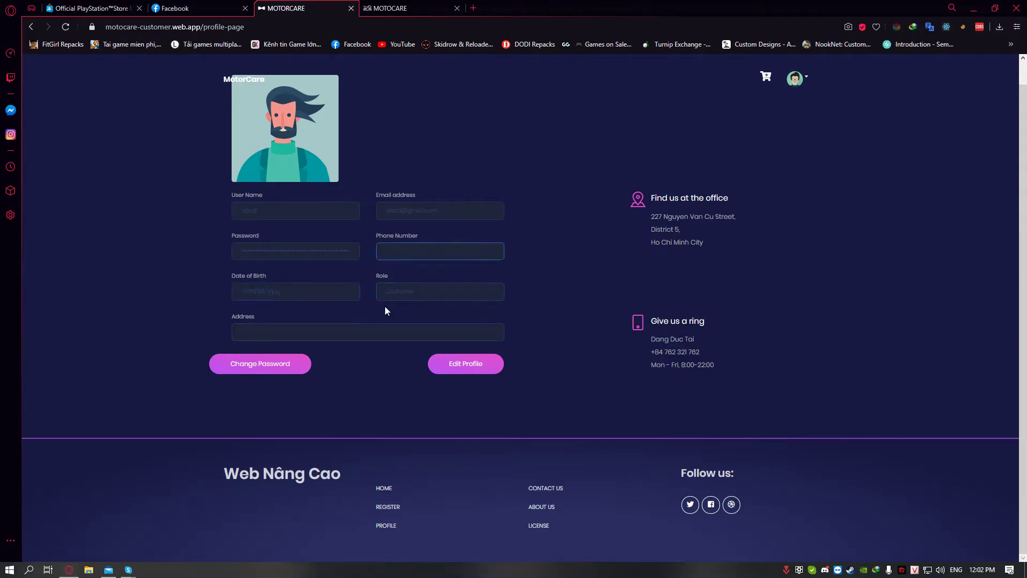
{"action": "left_click", "coordinate": [451, 364]}
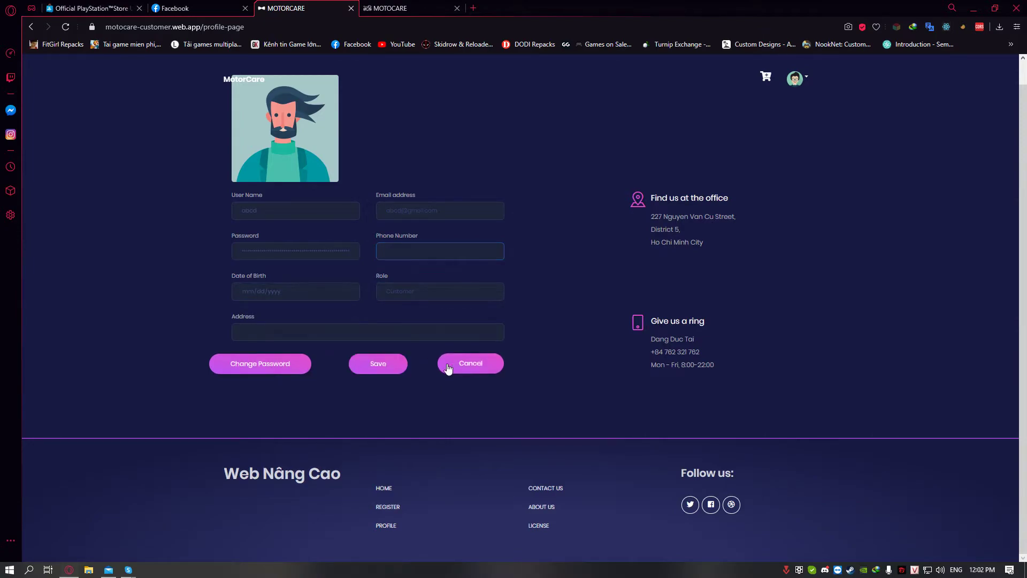
Fill in the suggested phone number and date of birth, and save
{"action": "left_click", "coordinate": [389, 251]}
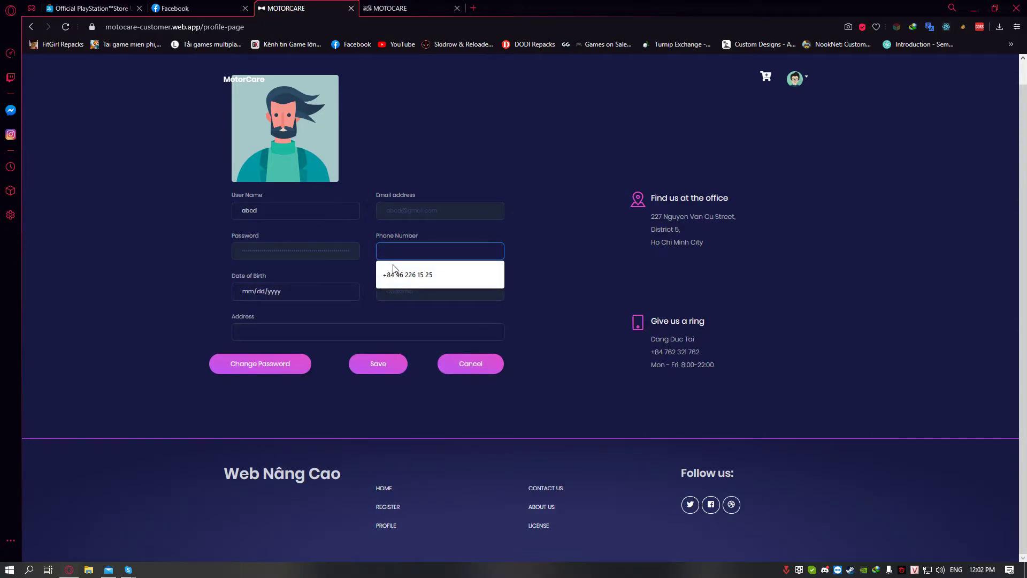
{"action": "left_click", "coordinate": [394, 273]}
{"action": "left_click", "coordinate": [313, 293]}
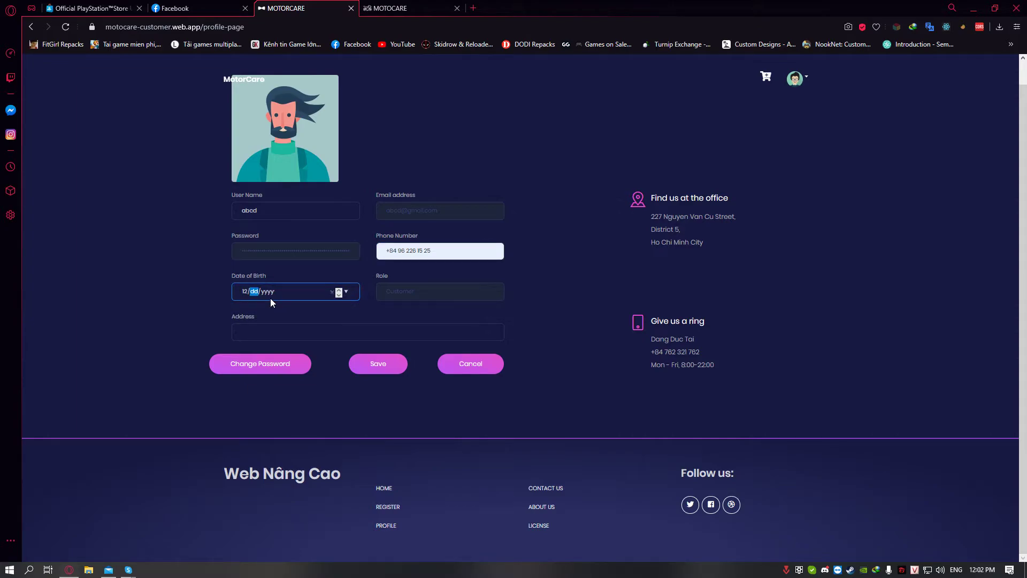
{"action": "left_click", "coordinate": [332, 315]}
{"action": "left_click", "coordinate": [377, 366]}
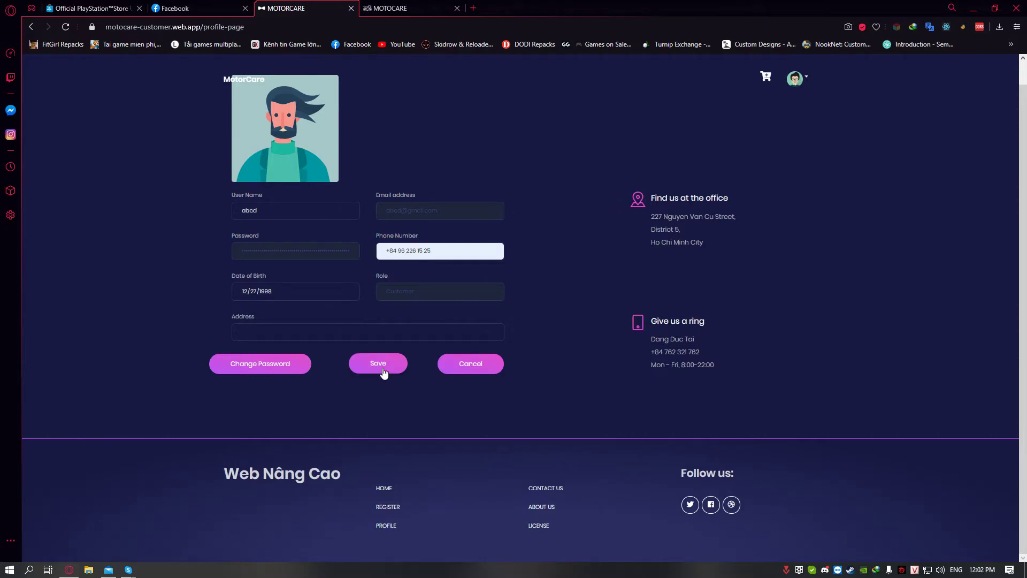
Add the suggested address, save, and reload the profile to confirm
{"action": "left_click", "coordinate": [376, 338]}
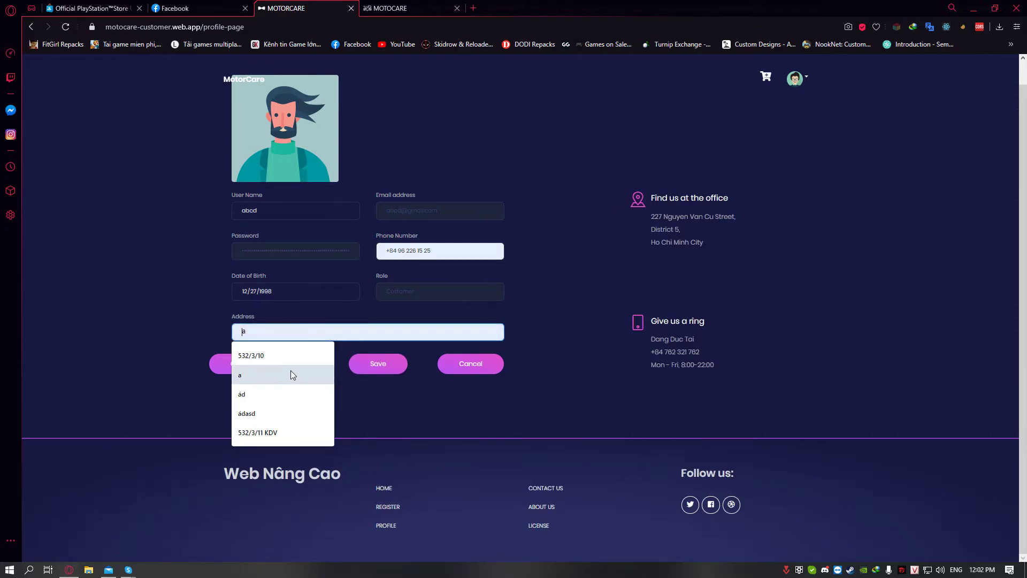
{"action": "left_click", "coordinate": [368, 357]}
{"action": "left_click", "coordinate": [378, 367]}
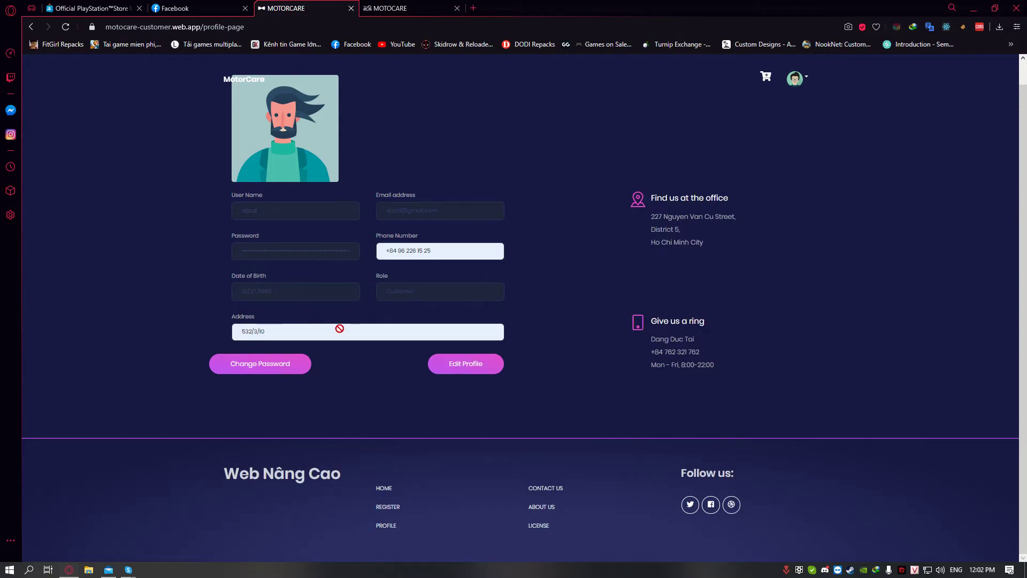
{"action": "left_click", "coordinate": [66, 26]}
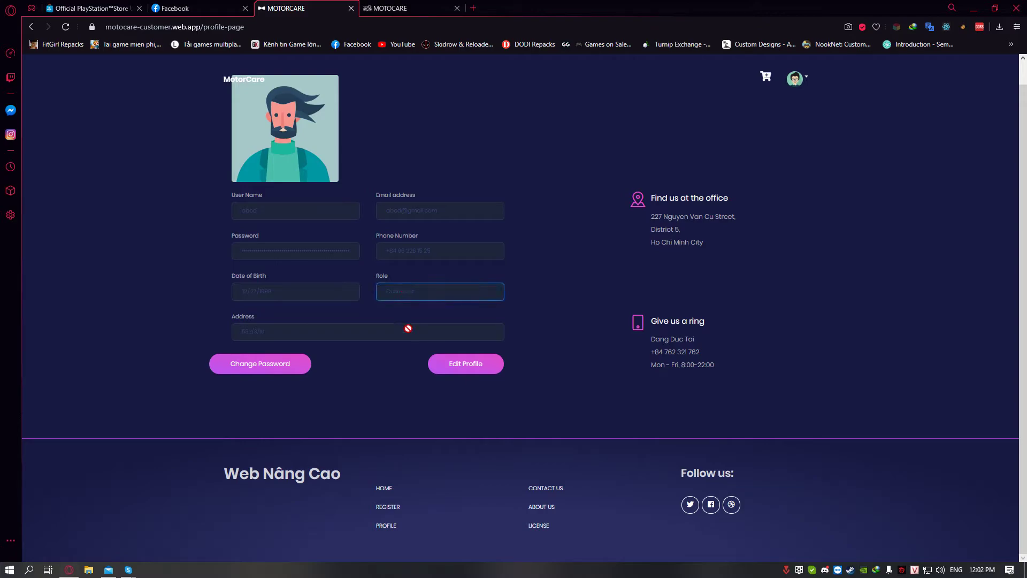
{"action": "left_click", "coordinate": [312, 240]}
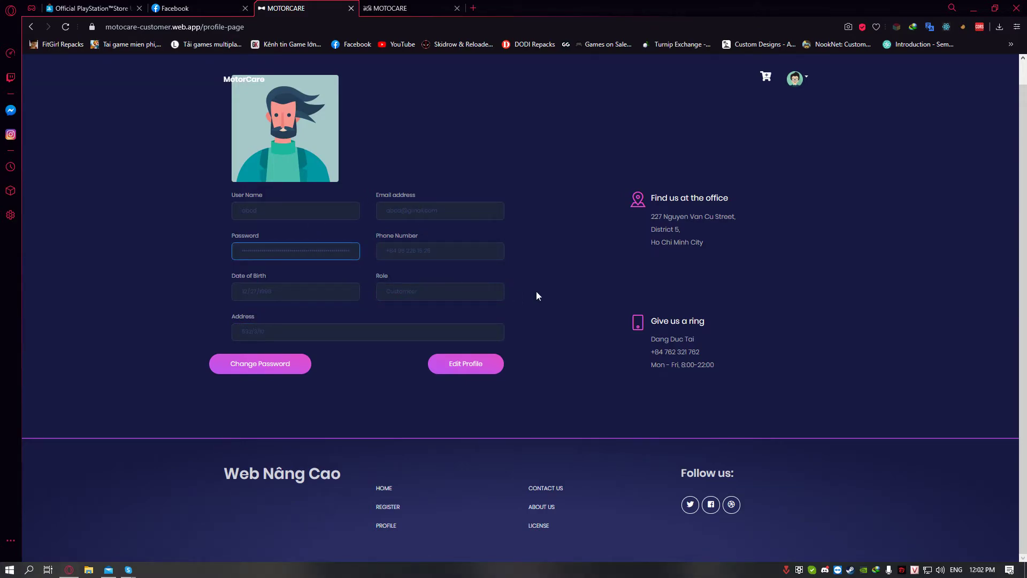
{"action": "left_click", "coordinate": [10, 569]}
{"action": "scroll", "coordinate": [107, 358], "scroll_direction": "down", "scroll_amount": 5}
Scroll through the Windows Start menu's installed apps list, then close the menu
{"action": "scroll", "coordinate": [88, 362], "scroll_direction": "down", "scroll_amount": 5}
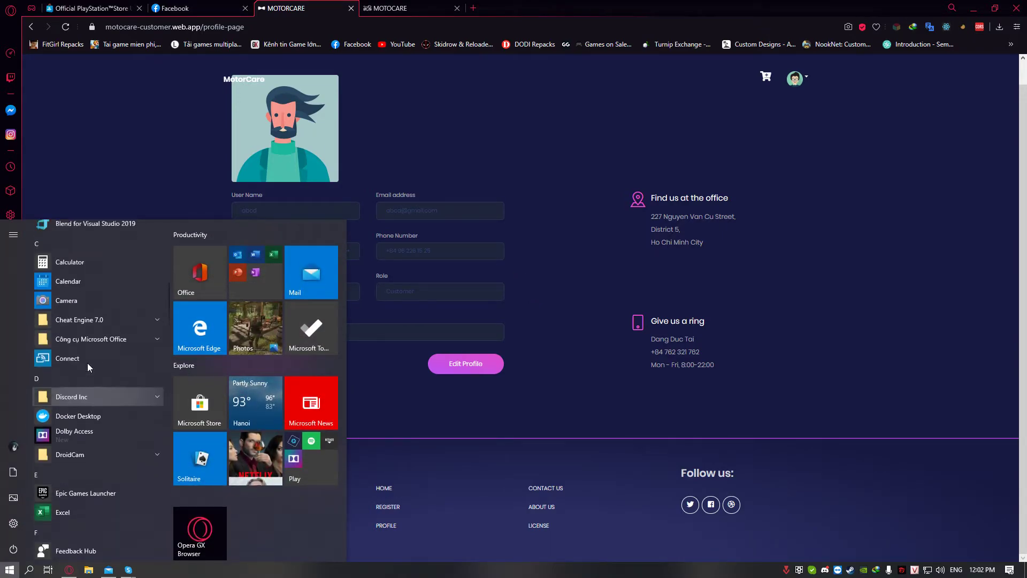
{"action": "scroll", "coordinate": [87, 363], "scroll_direction": "up", "scroll_amount": 8}
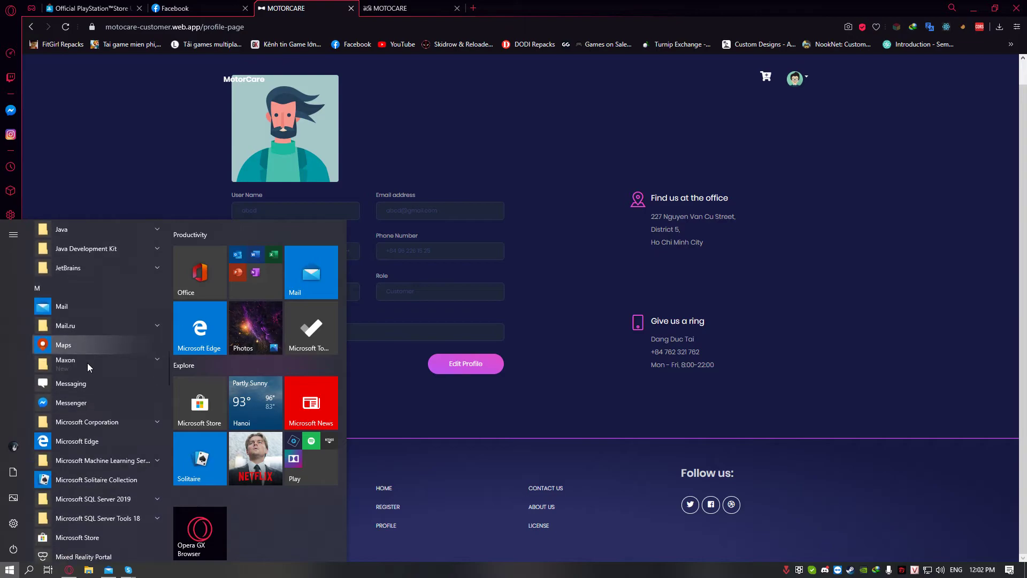
{"action": "scroll", "coordinate": [88, 363], "scroll_direction": "down", "scroll_amount": 10}
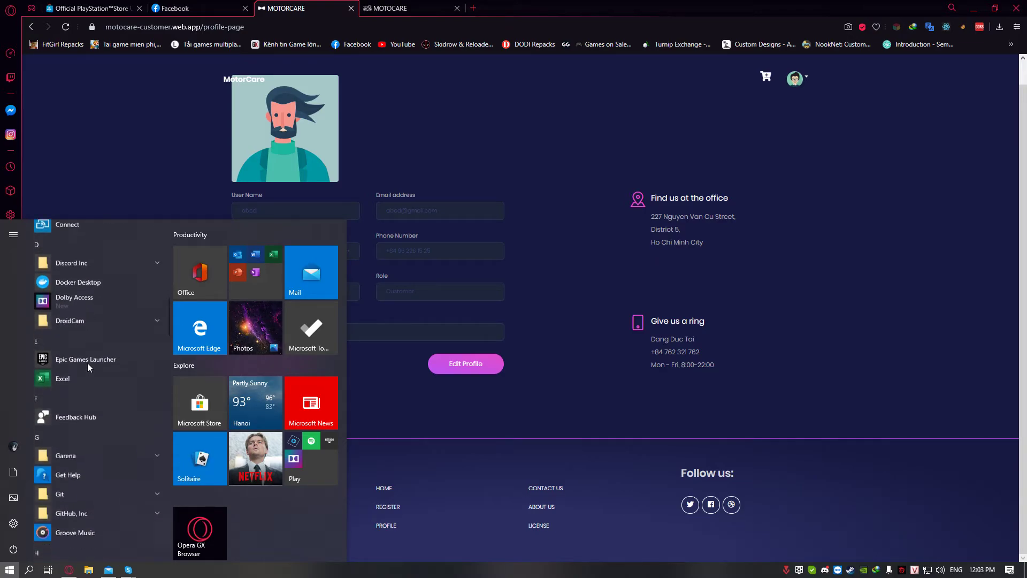
{"action": "scroll", "coordinate": [86, 365], "scroll_direction": "down", "scroll_amount": 5}
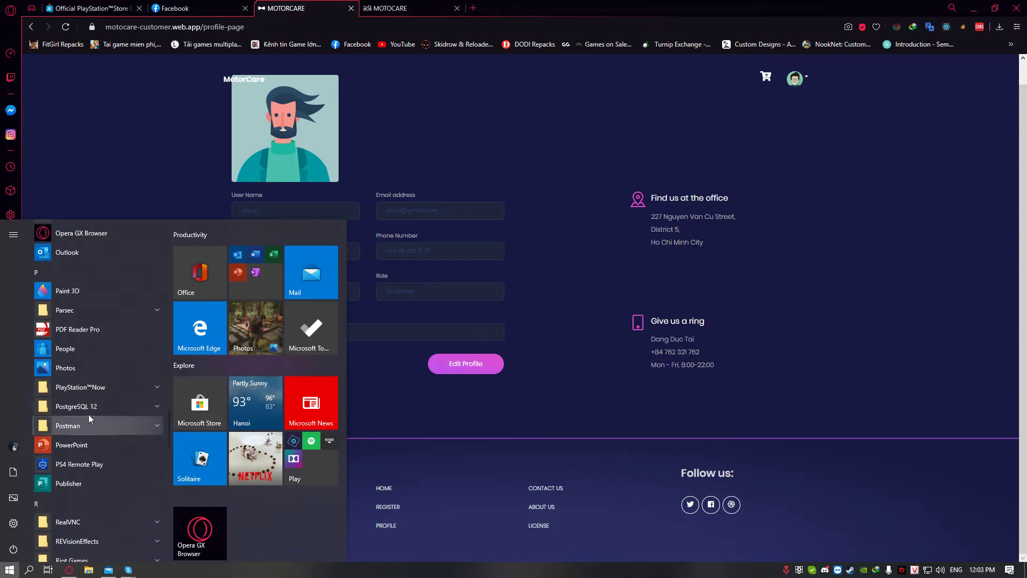
{"action": "key", "text": "super"}
{"action": "key", "text": "super"}
{"action": "scroll", "coordinate": [85, 431], "scroll_direction": "down", "scroll_amount": 10}
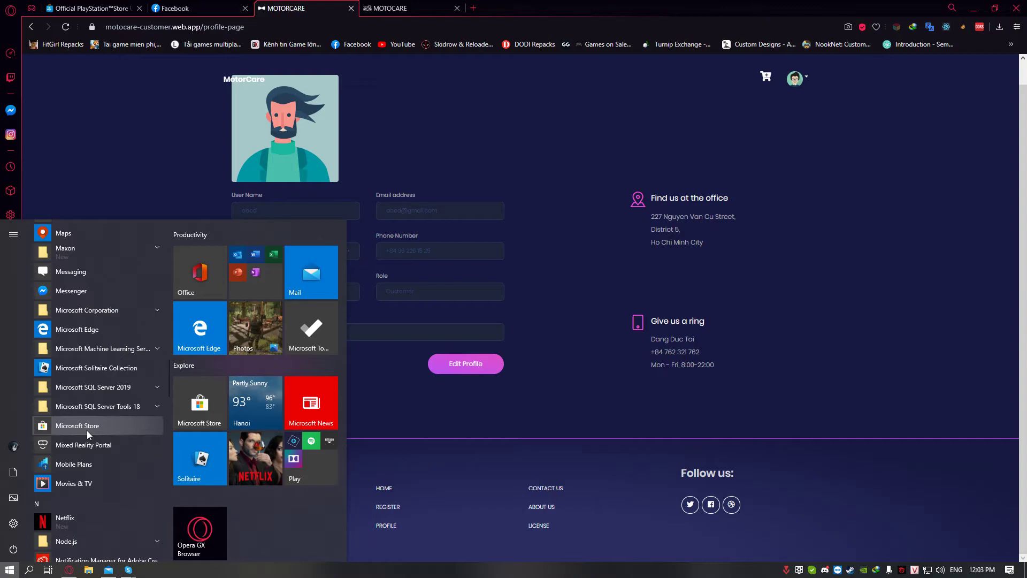
{"action": "scroll", "coordinate": [135, 396], "scroll_direction": "down", "scroll_amount": 1}
{"action": "scroll", "coordinate": [135, 397], "scroll_direction": "down", "scroll_amount": 6}
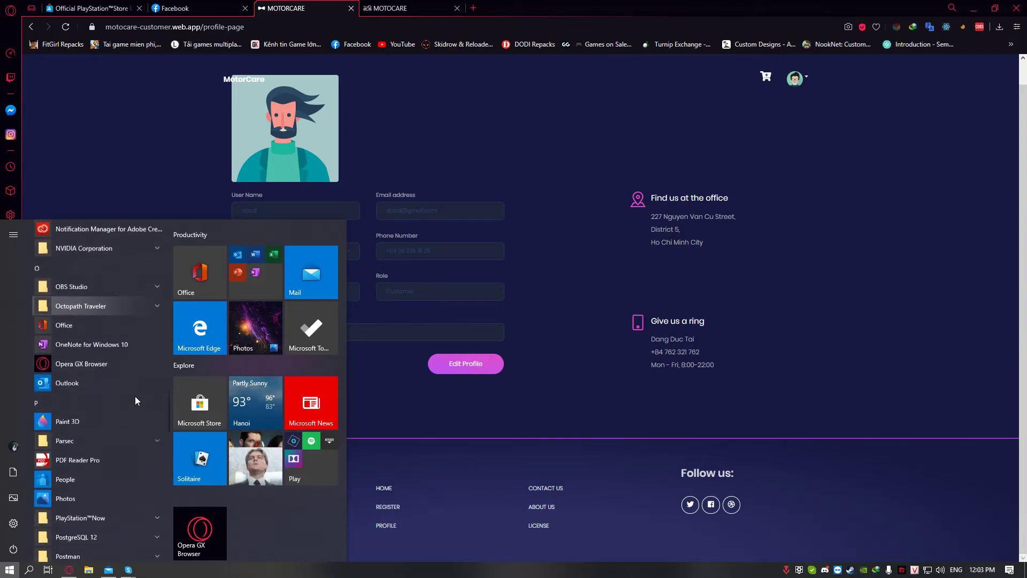
{"action": "scroll", "coordinate": [135, 399], "scroll_direction": "down", "scroll_amount": 3}
{"action": "key", "text": "Escape"}
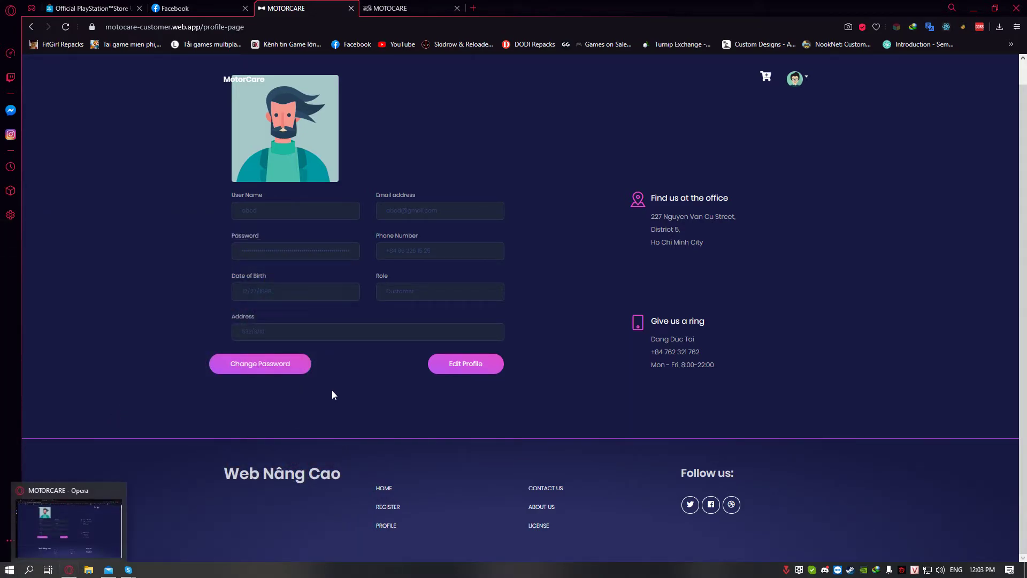
Look over the customer's orders and cart, then return to the product listing
{"action": "scroll", "coordinate": [332, 328], "scroll_direction": "up", "scroll_amount": 1}
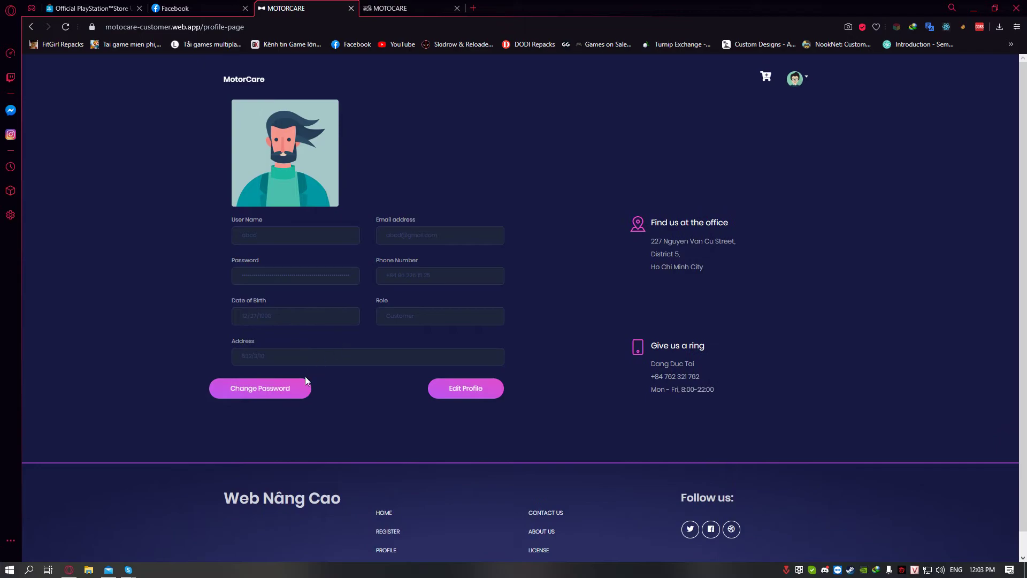
{"action": "left_click", "coordinate": [227, 78]}
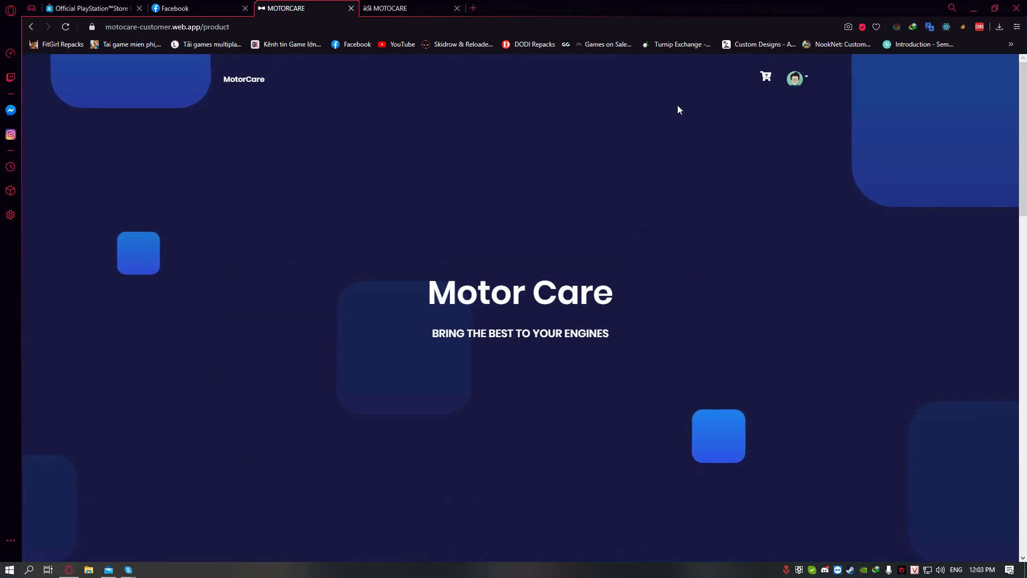
{"action": "left_click", "coordinate": [795, 78]}
{"action": "left_click", "coordinate": [808, 127]}
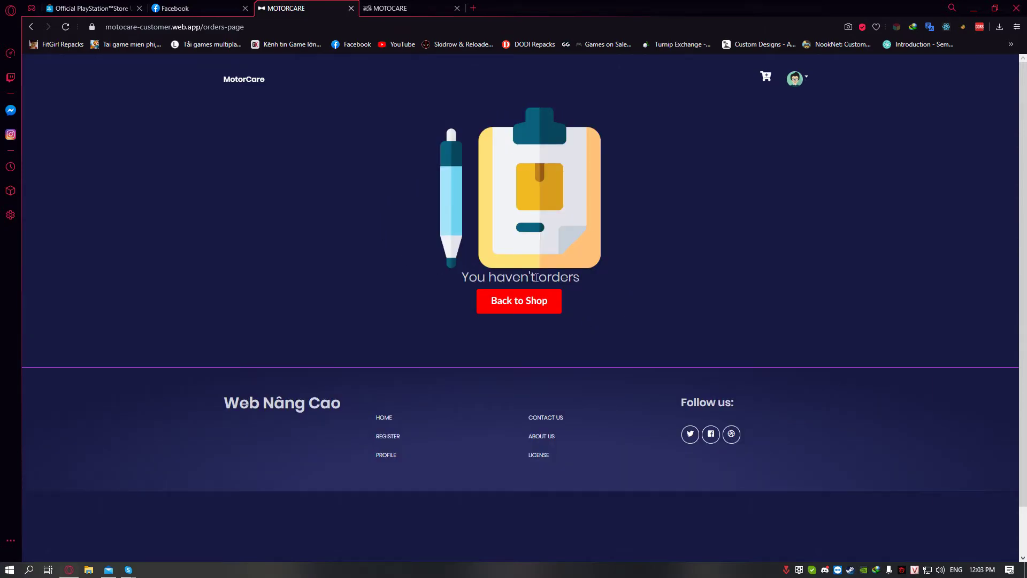
{"action": "left_click", "coordinate": [765, 78]}
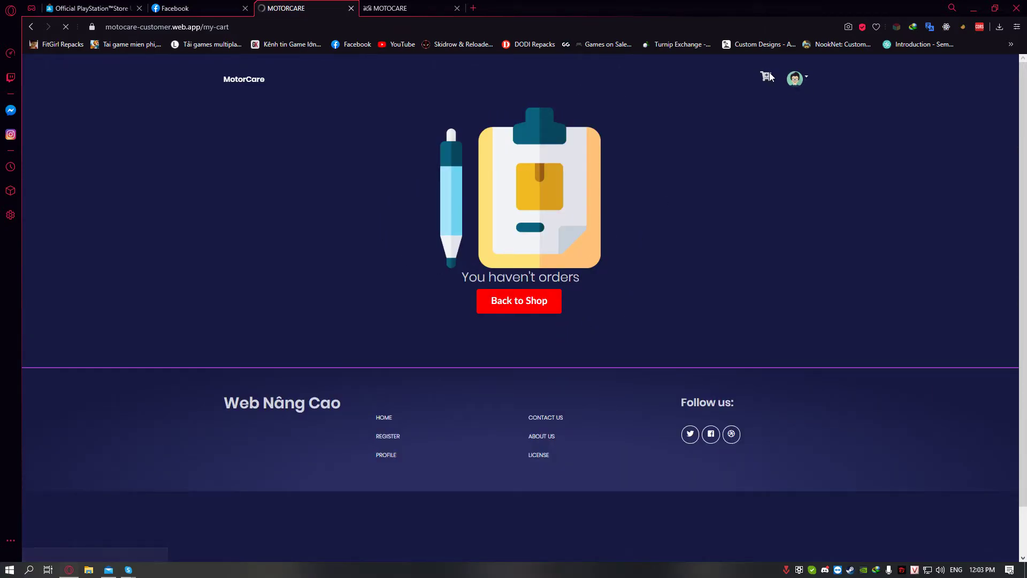
{"action": "left_click", "coordinate": [529, 307]}
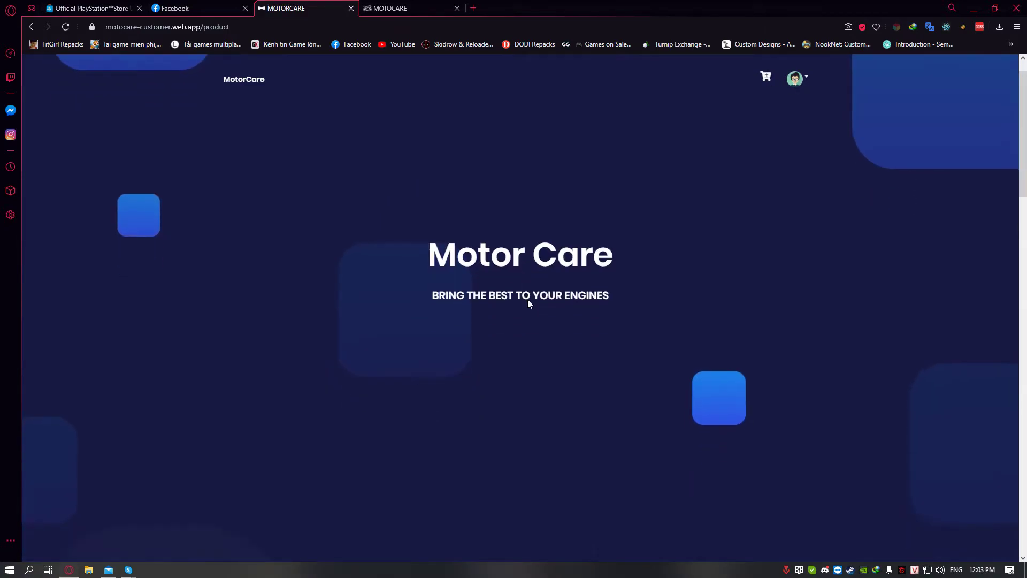
Add dầu nhớt and Castrol Power 1 10w40, raise dầu nhớt to 2, and check out 50 $
{"action": "scroll", "coordinate": [521, 297], "scroll_direction": "down", "scroll_amount": 10}
{"action": "scroll", "coordinate": [521, 302], "scroll_direction": "up", "scroll_amount": 4}
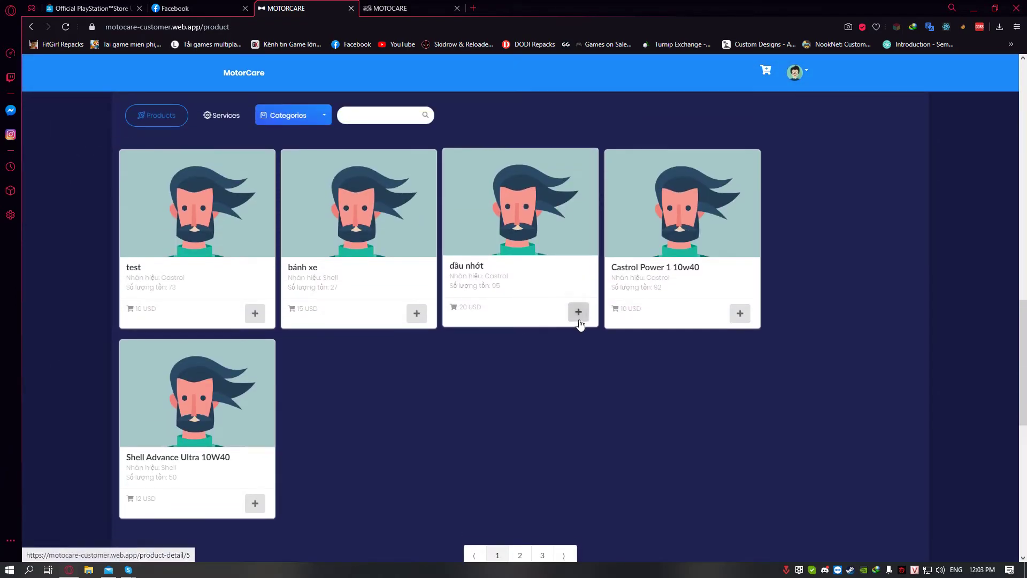
{"action": "left_click", "coordinate": [741, 312]}
{"action": "left_click", "coordinate": [747, 320]}
{"action": "scroll", "coordinate": [744, 313], "scroll_direction": "up", "scroll_amount": 1}
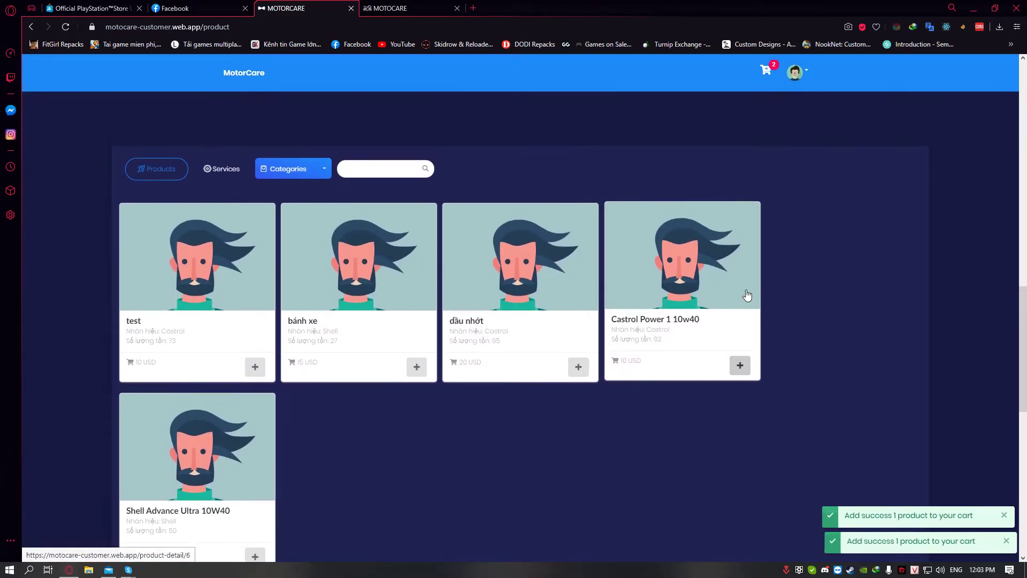
{"action": "left_click", "coordinate": [766, 75]}
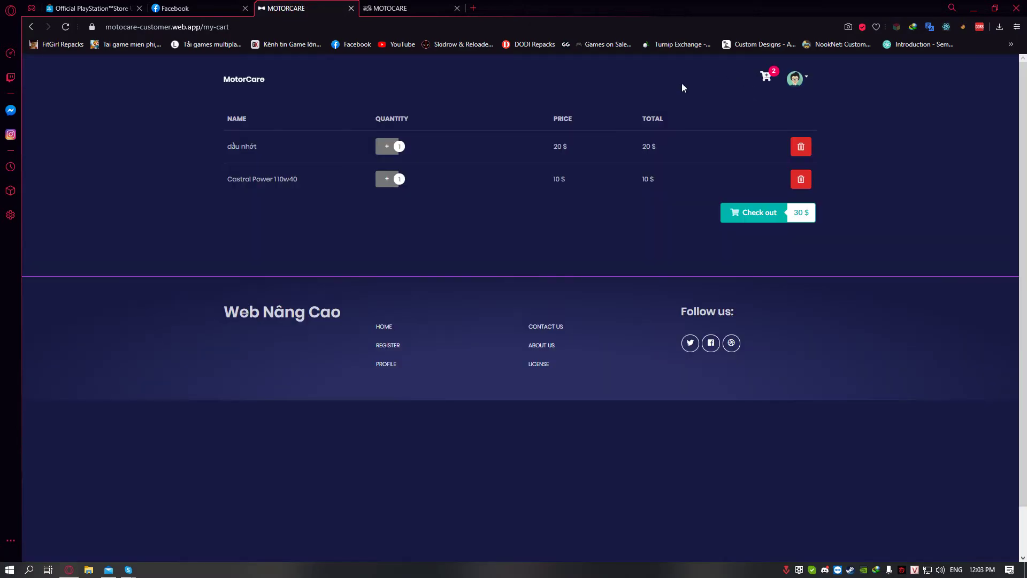
{"action": "left_click", "coordinate": [387, 146]}
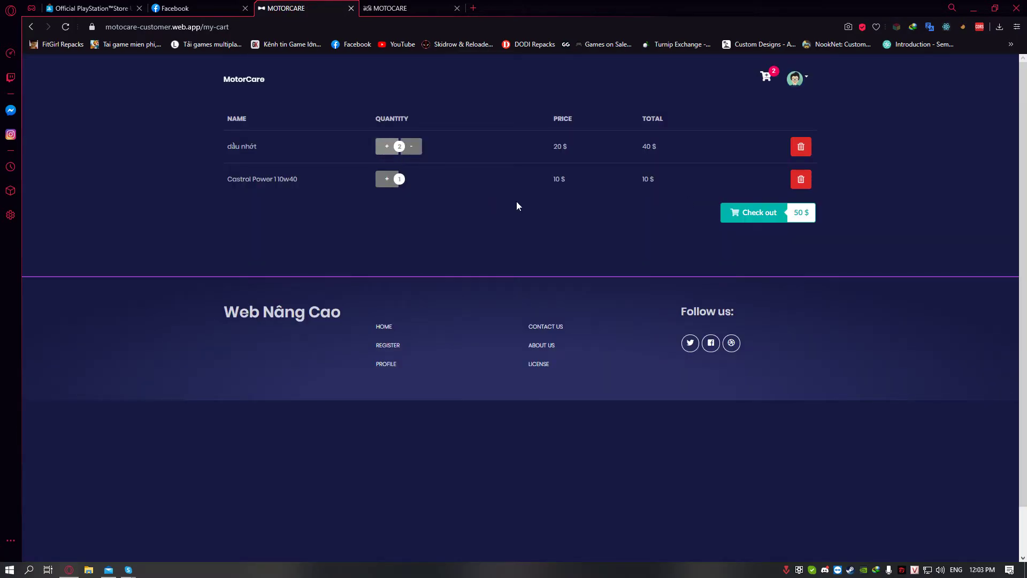
{"action": "left_click", "coordinate": [741, 214]}
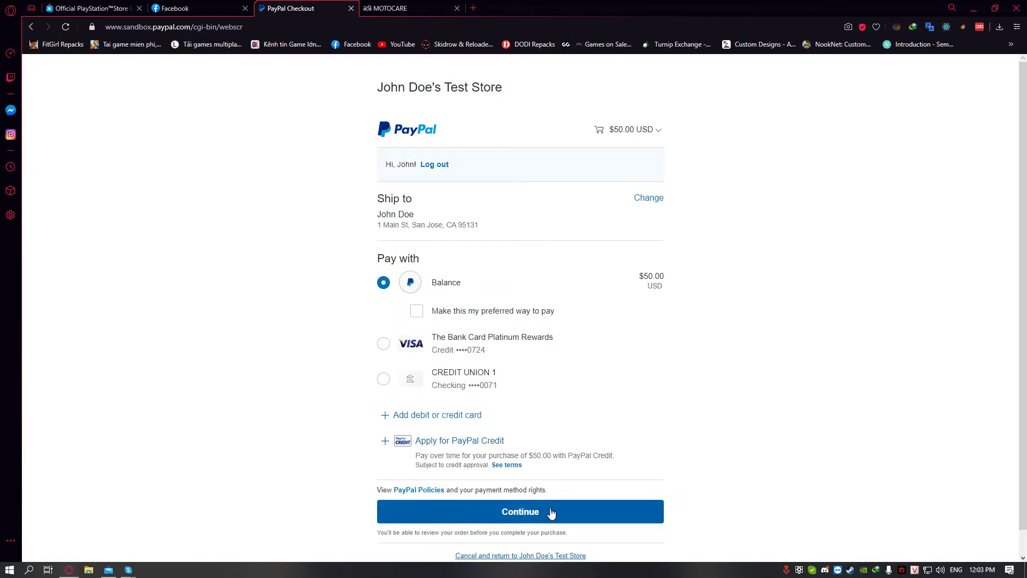
Expand the $50.00 USD PayPal cart to review 2 dầu nhớt ($20.00) and 1 Castrol Power 1 10w40 ($10.00)
{"action": "left_click", "coordinate": [640, 130]}
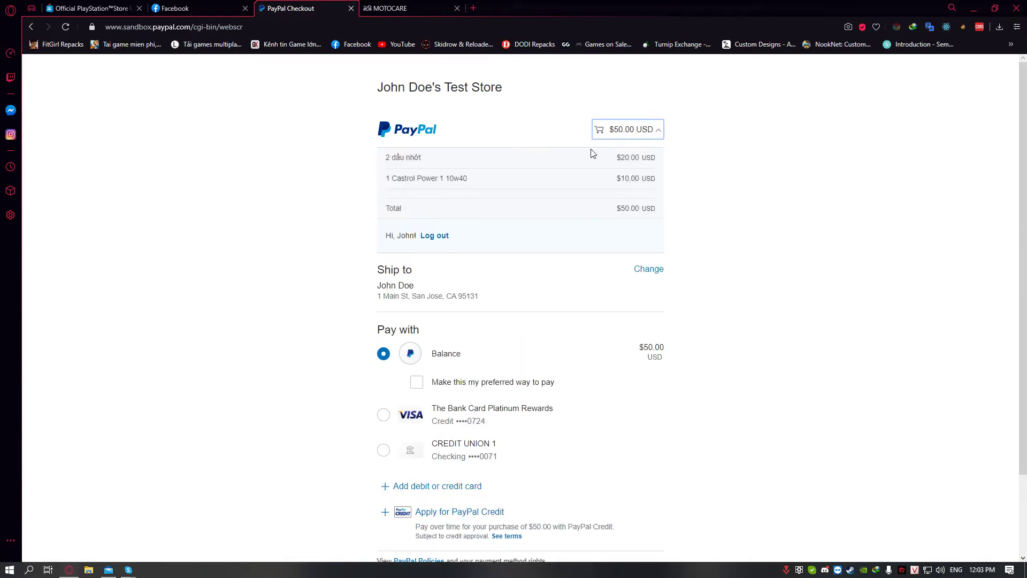
{"action": "scroll", "coordinate": [460, 166], "scroll_direction": "down", "scroll_amount": 2}
{"action": "left_click_drag", "start_coordinate": [468, 81], "coordinate": [435, 80]}
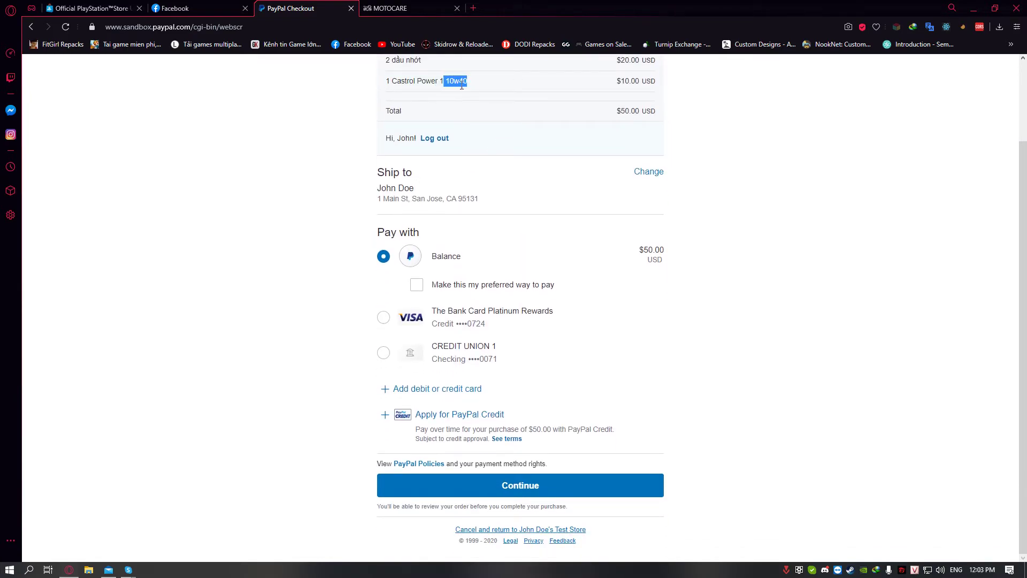
{"action": "left_click_drag", "start_coordinate": [562, 114], "coordinate": [661, 116]}
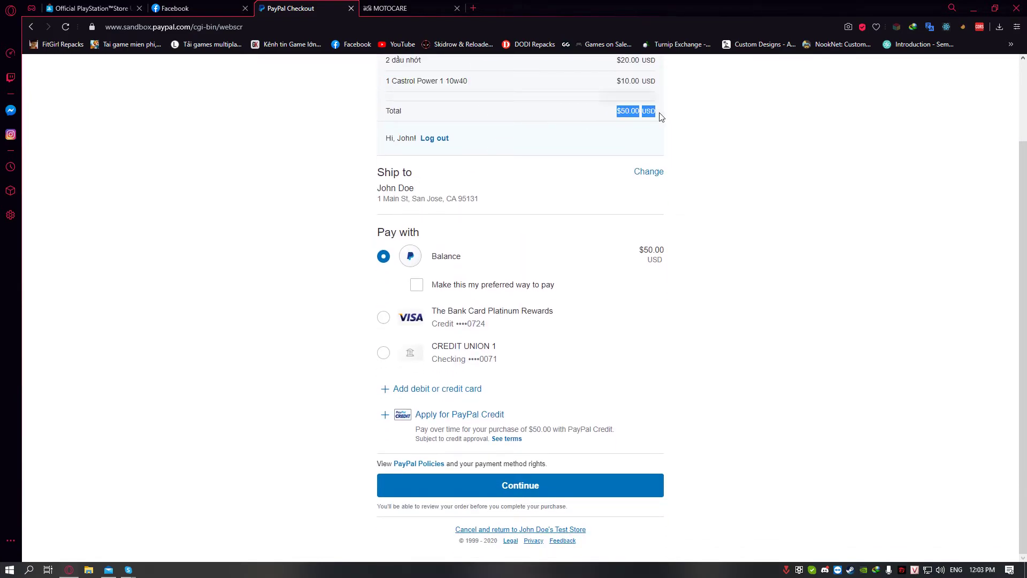
Pay the $50.00 order with the PayPal balance and return to the MotorCare store
{"action": "left_click", "coordinate": [537, 483]}
{"action": "left_click", "coordinate": [539, 482]}
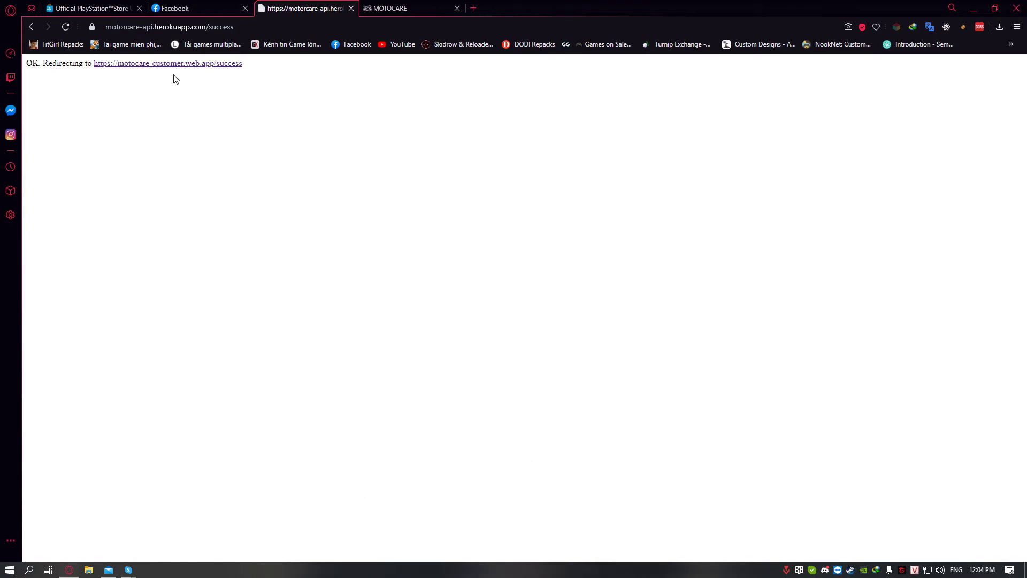
{"action": "left_click", "coordinate": [171, 63]}
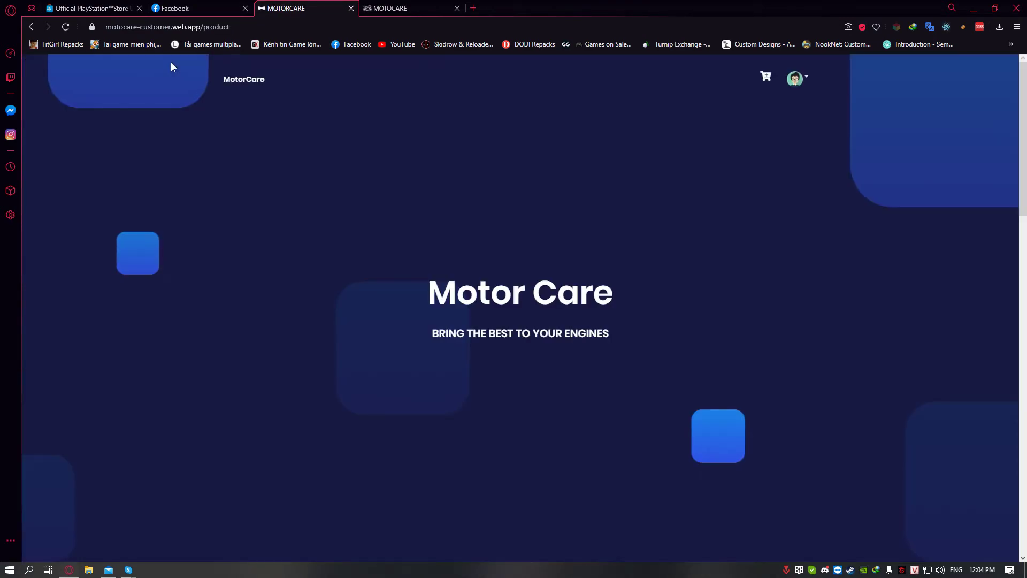
Check that the new 50 $ order appears in the account's order history
{"action": "scroll", "coordinate": [290, 168], "scroll_direction": "down", "scroll_amount": 8}
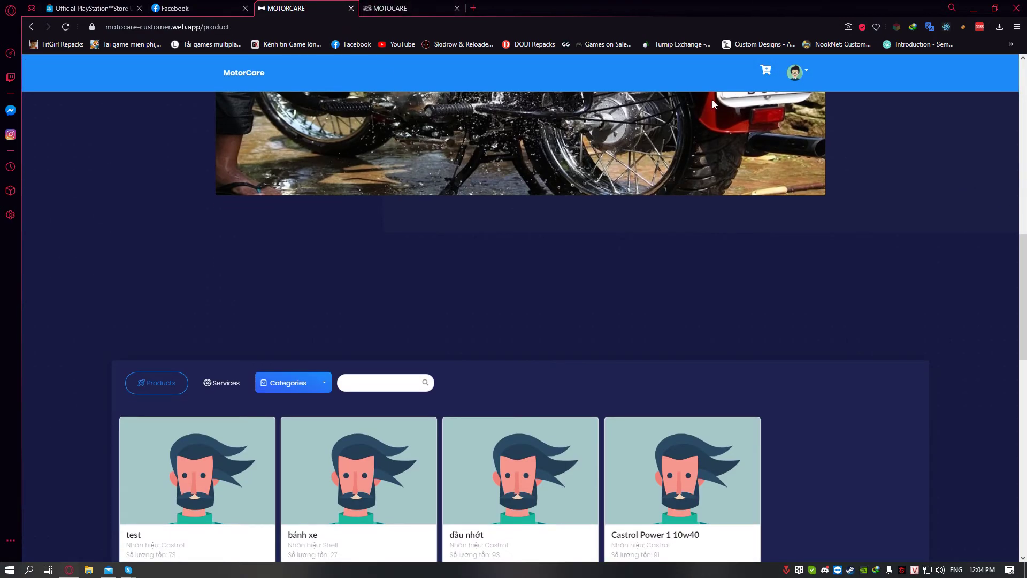
{"action": "left_click", "coordinate": [796, 72]}
{"action": "left_click", "coordinate": [808, 122]}
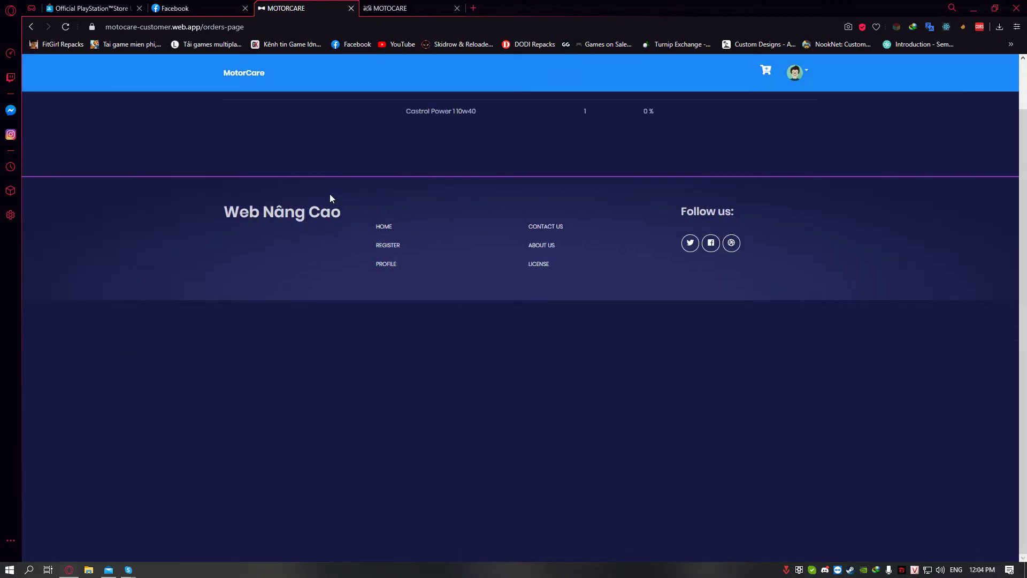
{"action": "scroll", "coordinate": [347, 165], "scroll_direction": "up", "scroll_amount": 2}
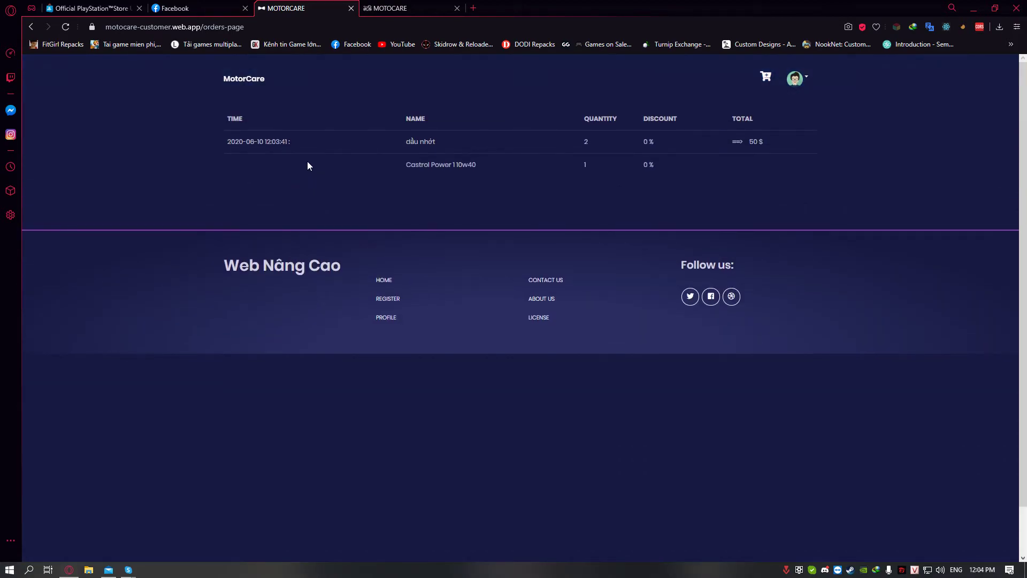
{"action": "left_click_drag", "start_coordinate": [226, 141], "coordinate": [727, 158]}
{"action": "left_click", "coordinate": [625, 161]}
{"action": "left_click", "coordinate": [403, 8]}
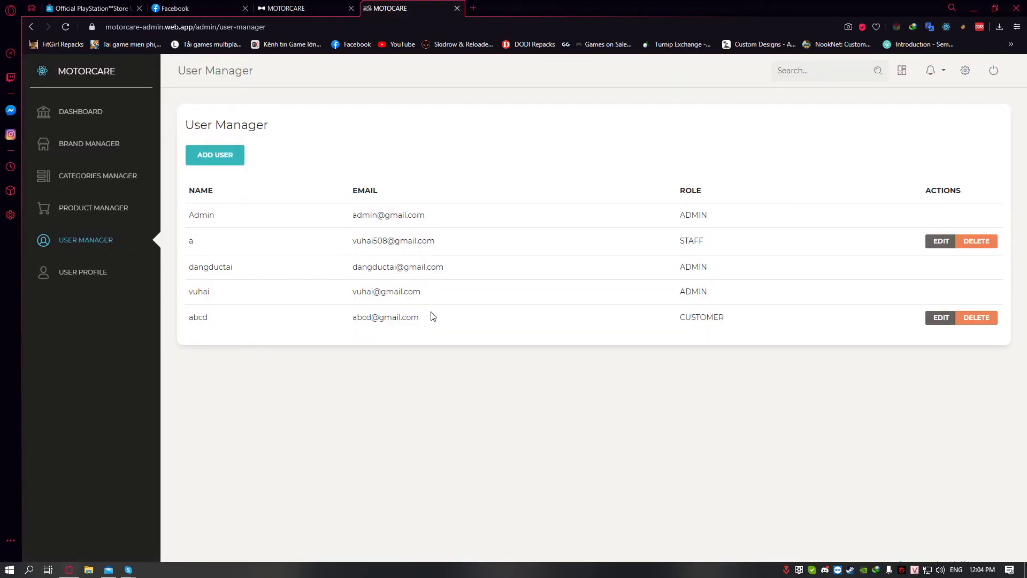
Attempt to delete the bánh xe product in Product Manager and dismiss the can't-delete error
{"action": "left_click", "coordinate": [92, 221]}
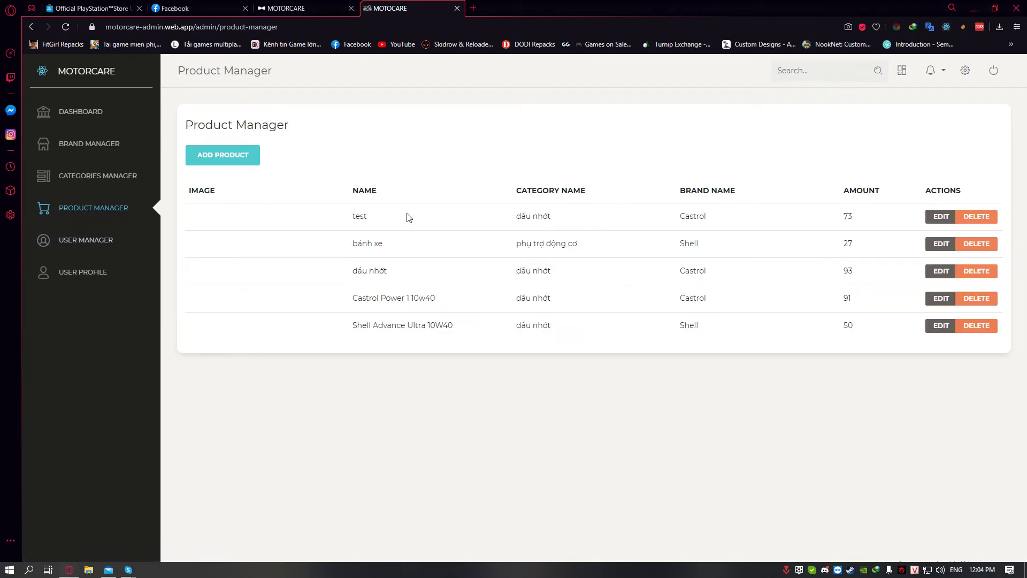
{"action": "left_click", "coordinate": [973, 248]}
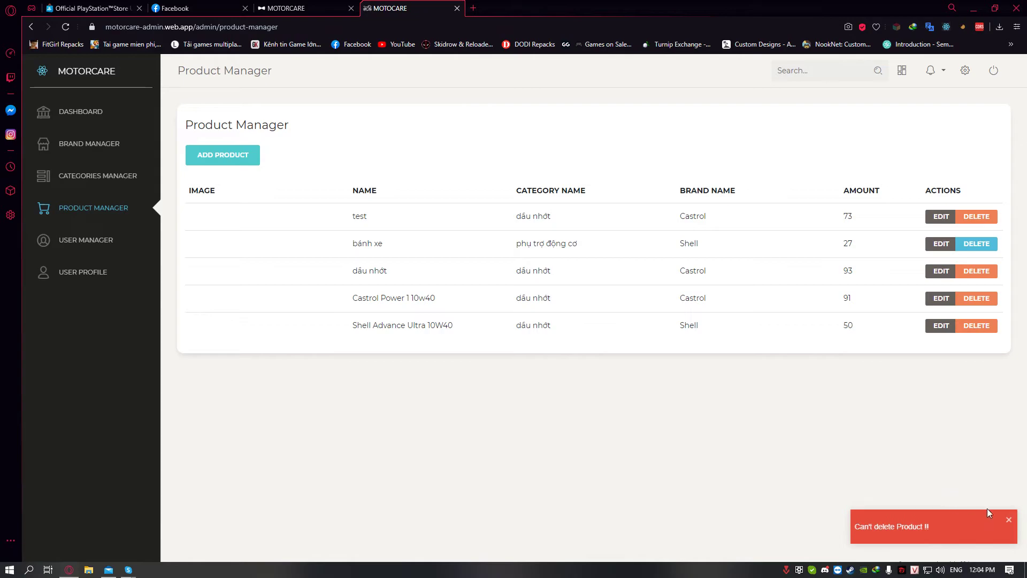
{"action": "left_click", "coordinate": [1009, 523]}
Open and close the Add Product form without saving, then go to Categories Manager
{"action": "left_click", "coordinate": [215, 157]}
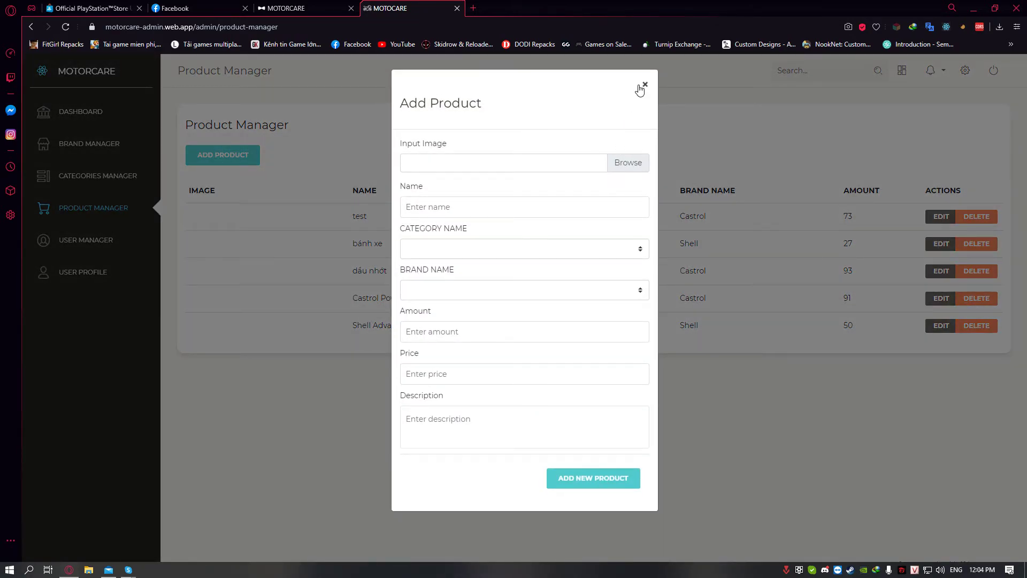
{"action": "left_click", "coordinate": [640, 88]}
{"action": "left_click", "coordinate": [93, 179]}
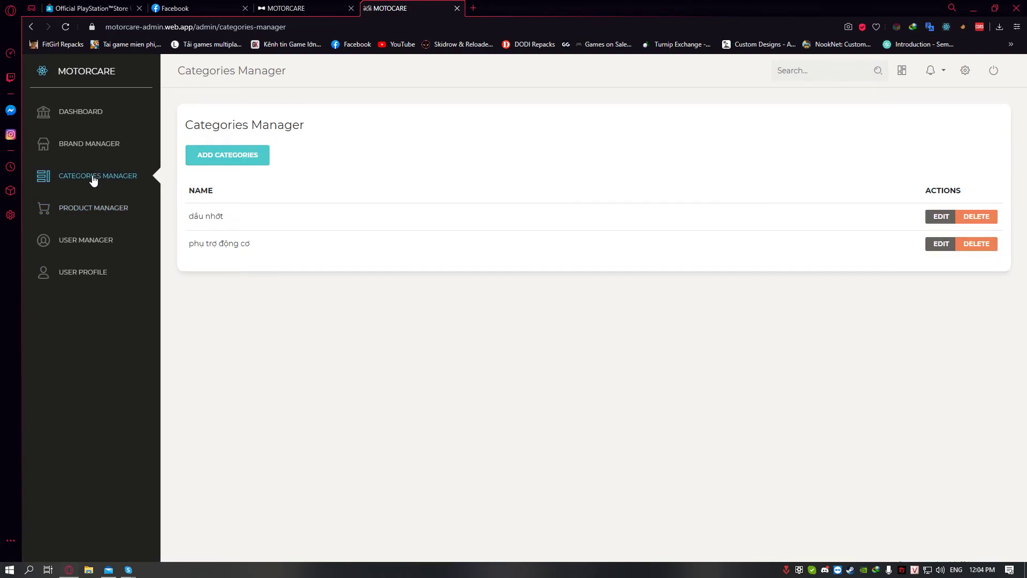
Attempt to delete the dầu nhớt category and dismiss the can't-delete error
{"action": "left_click", "coordinate": [973, 227]}
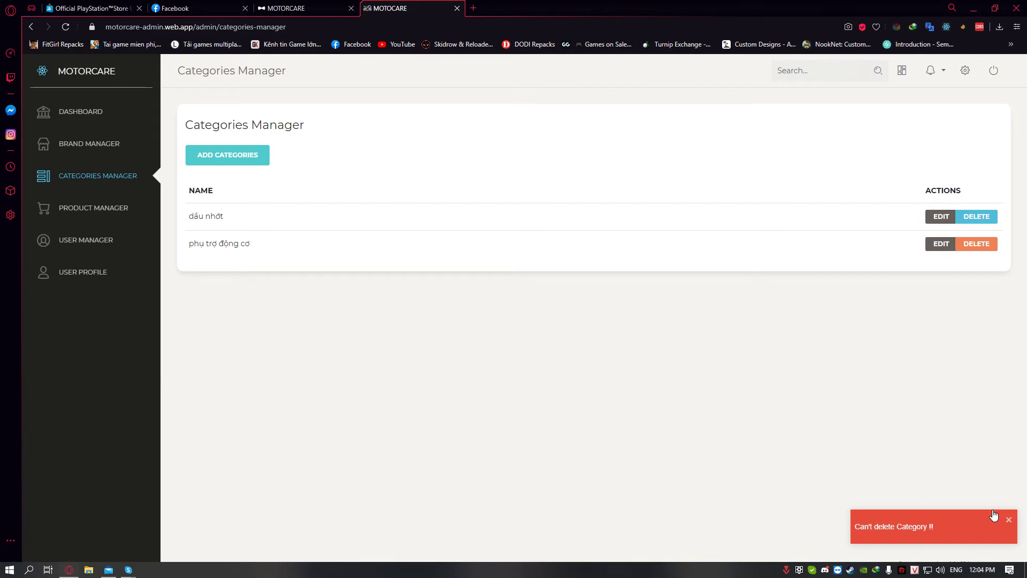
{"action": "left_click", "coordinate": [1009, 518]}
{"action": "left_click_drag", "start_coordinate": [208, 227], "coordinate": [201, 168]}
Add a new category named Đèn xe
{"action": "left_click", "coordinate": [214, 155]}
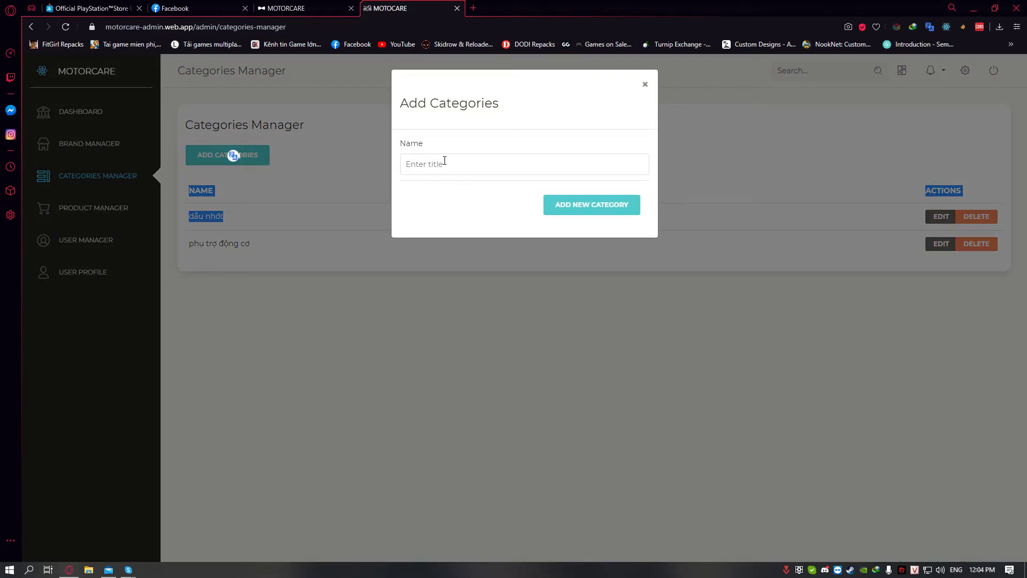
{"action": "left_click", "coordinate": [445, 160]}
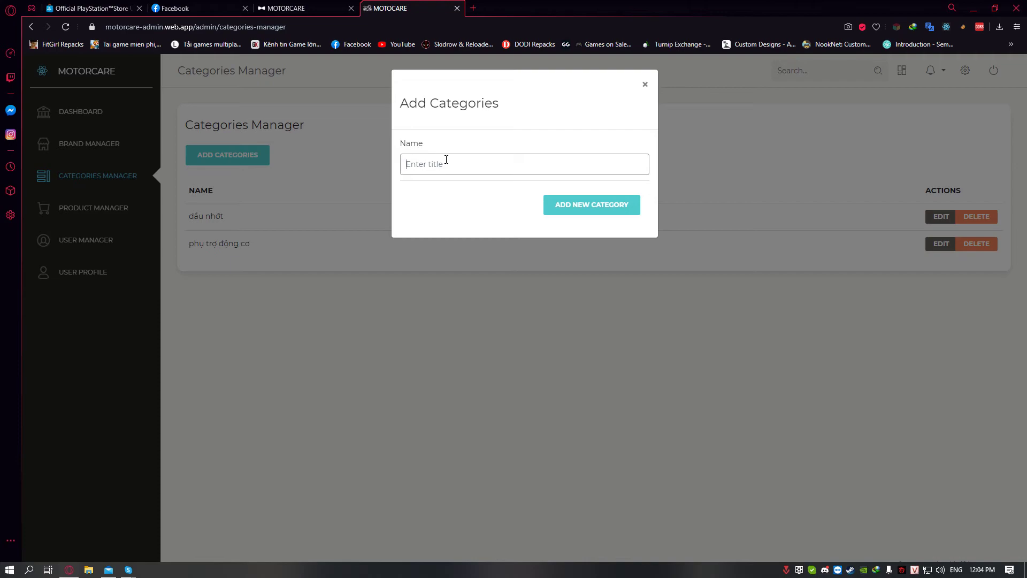
{"action": "type", "text": "D"}
{"action": "left_click", "coordinate": [571, 206]}
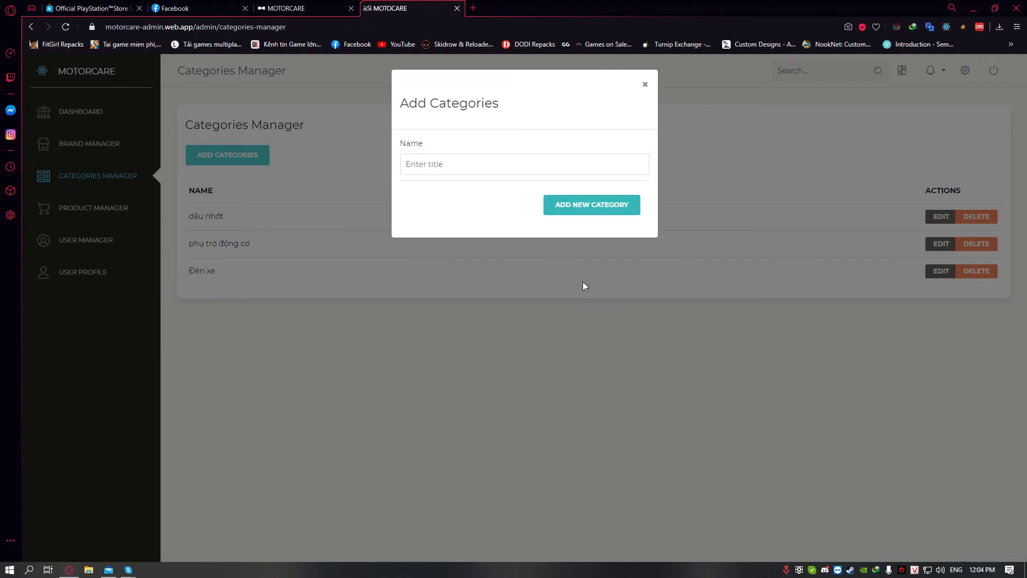
{"action": "left_click", "coordinate": [506, 301]}
{"action": "left_click_drag", "start_coordinate": [187, 270], "coordinate": [248, 271]}
{"action": "left_click", "coordinate": [268, 287]}
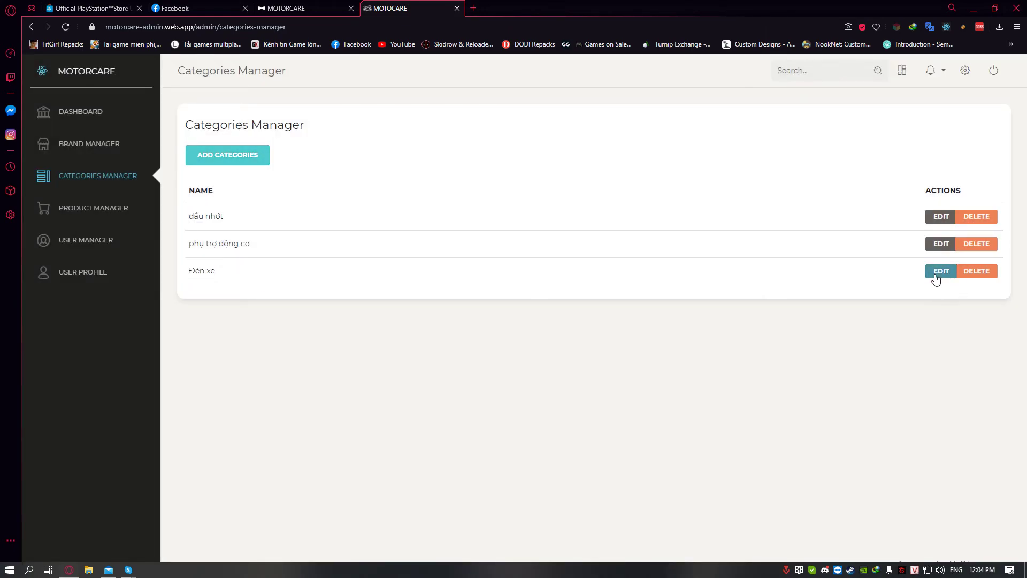
Rename the Đèn xe category to Đèn xe 1, delete it, and return to the customer orders page
{"action": "left_click", "coordinate": [938, 275]}
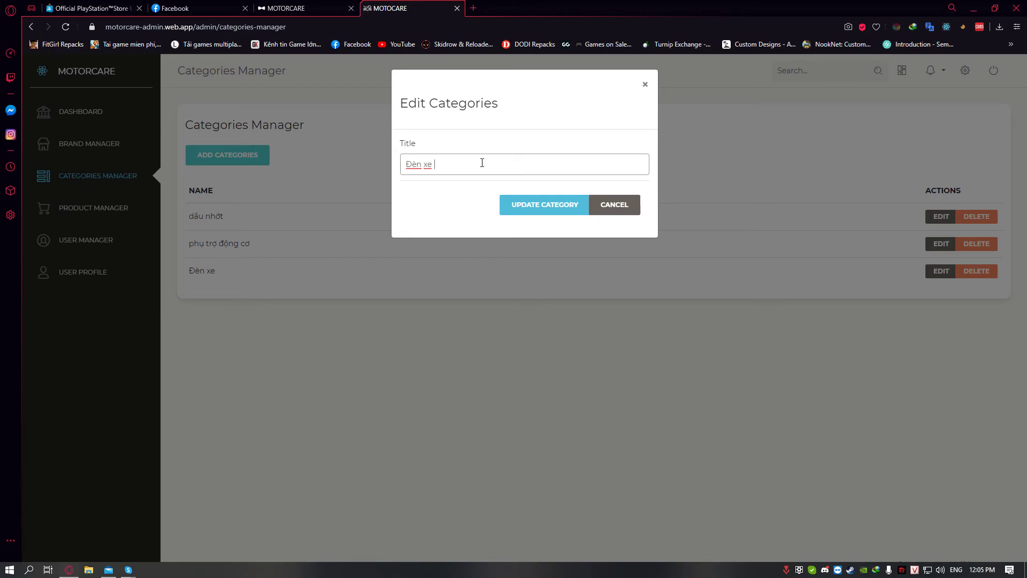
{"action": "left_click", "coordinate": [531, 197]}
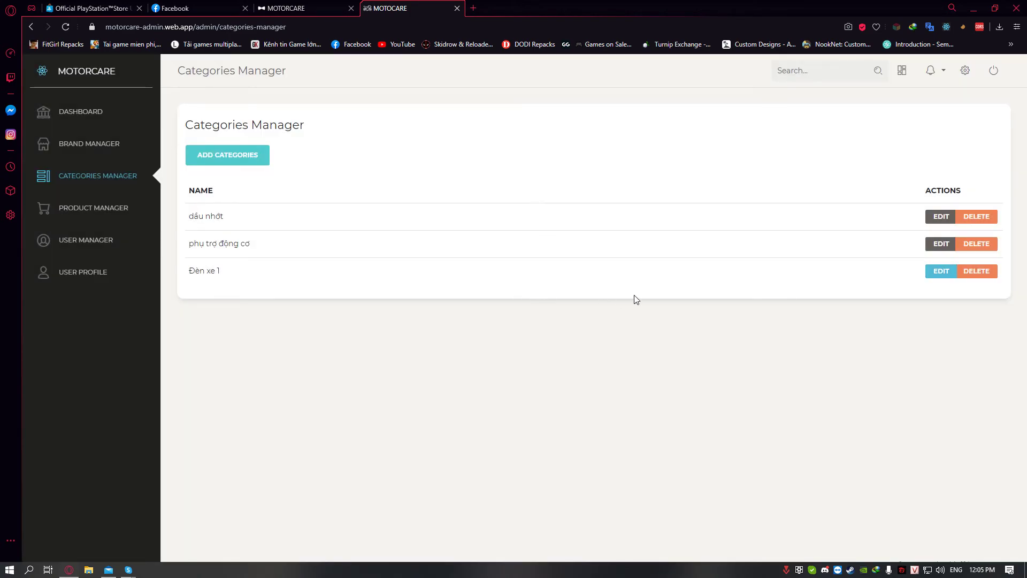
{"action": "left_click", "coordinate": [970, 272]}
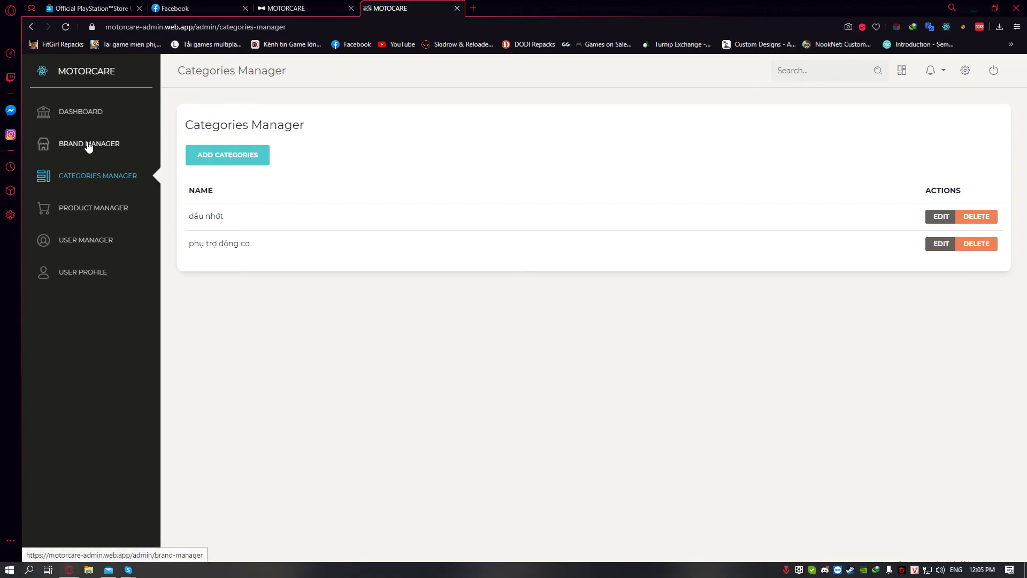
{"action": "left_click", "coordinate": [291, 7]}
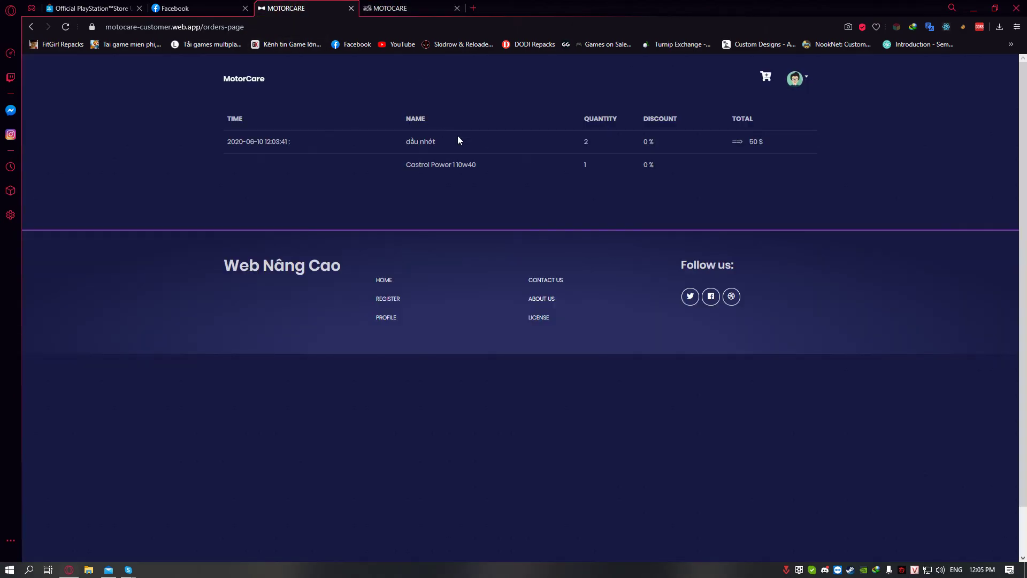
Inspect the customer site's Local Storage in DevTools, viewing the role_id and access_token entries
{"action": "right_click", "coordinate": [534, 172]}
{"action": "left_click", "coordinate": [594, 355]}
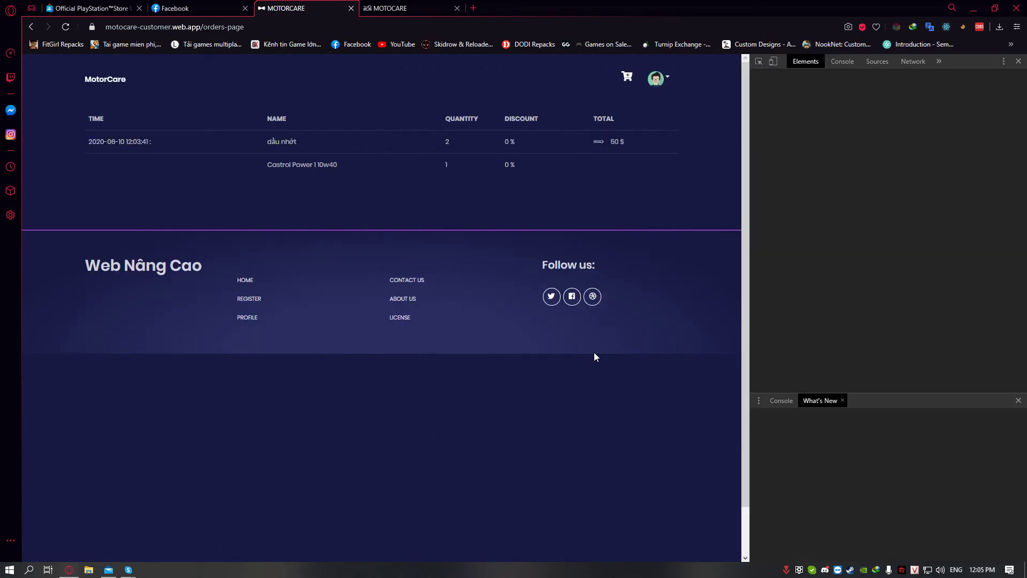
{"action": "left_click", "coordinate": [939, 61]}
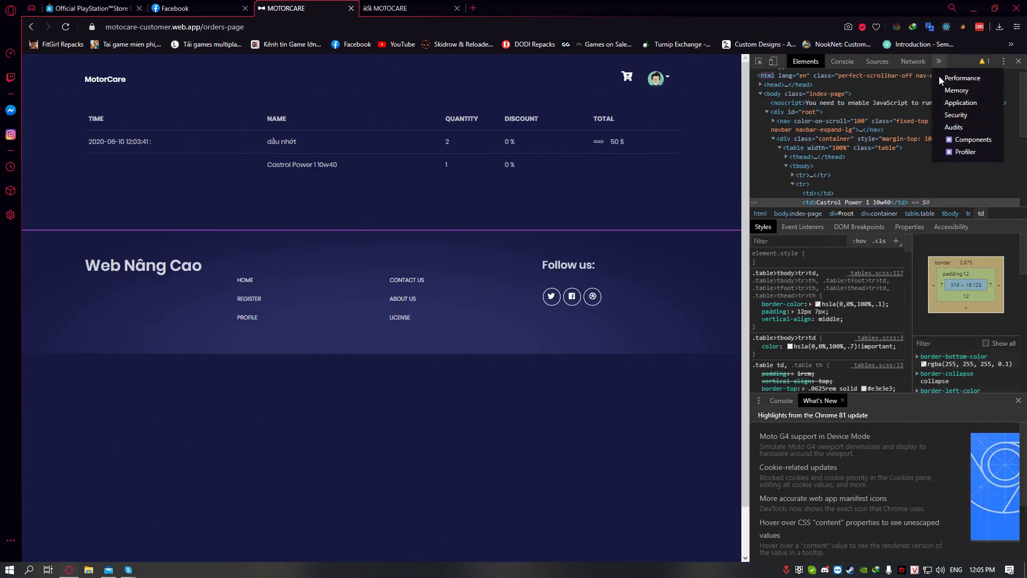
{"action": "left_click", "coordinate": [961, 103]}
{"action": "left_click", "coordinate": [878, 101]}
{"action": "left_click", "coordinate": [879, 111]}
{"action": "left_click", "coordinate": [884, 101]}
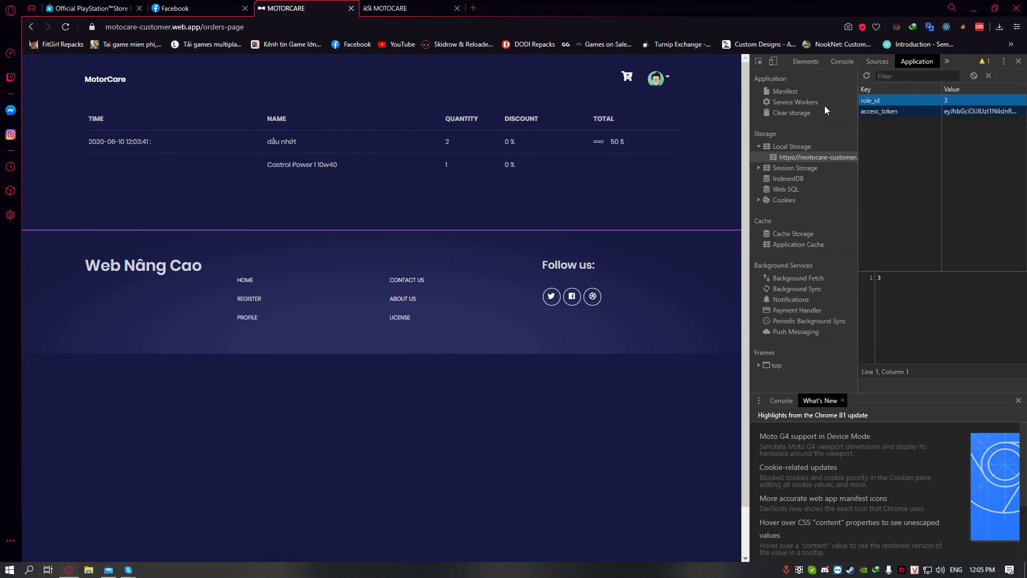
Add dầu nhớt to the cart, check the myCart entry, remove the item, and close DevTools
{"action": "left_click", "coordinate": [109, 80]}
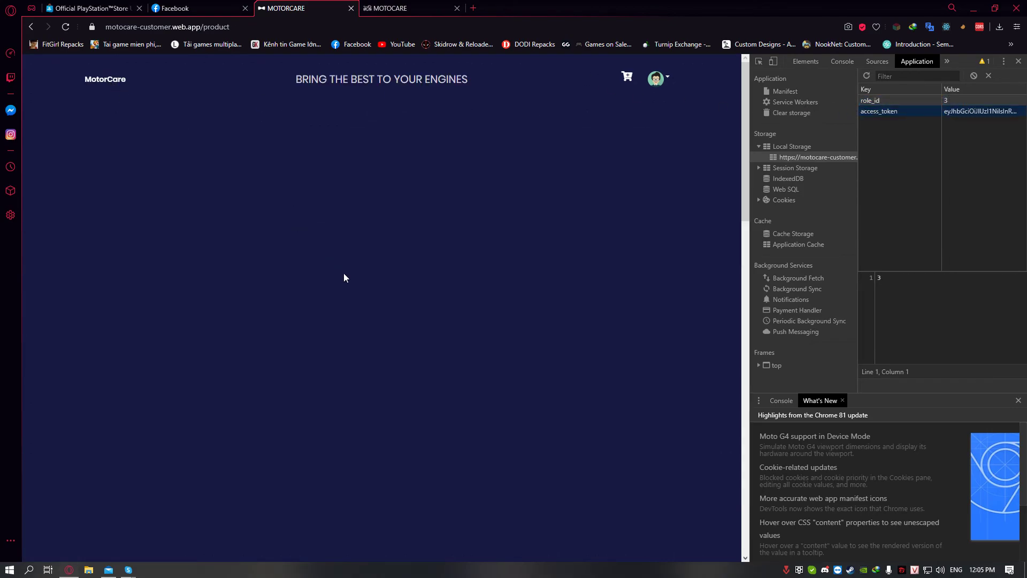
{"action": "scroll", "coordinate": [374, 273], "scroll_direction": "down", "scroll_amount": 10}
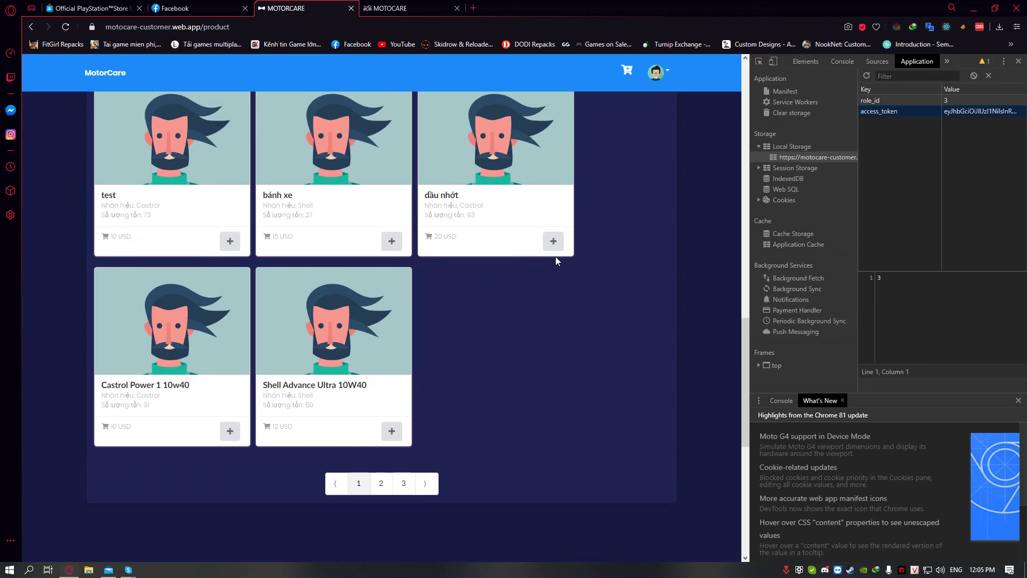
{"action": "left_click", "coordinate": [554, 241]}
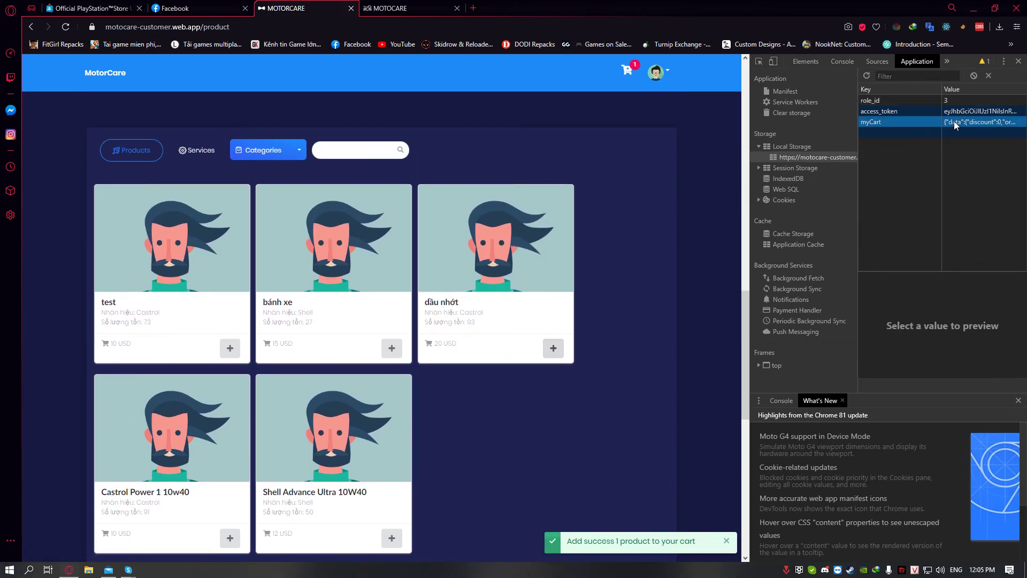
{"action": "left_click", "coordinate": [627, 70]}
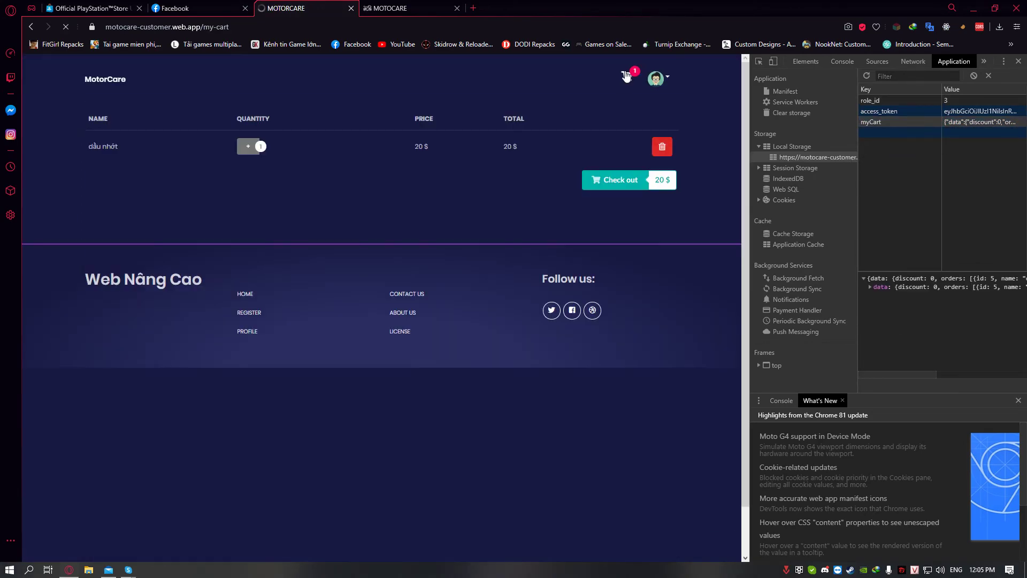
{"action": "left_click", "coordinate": [926, 125]}
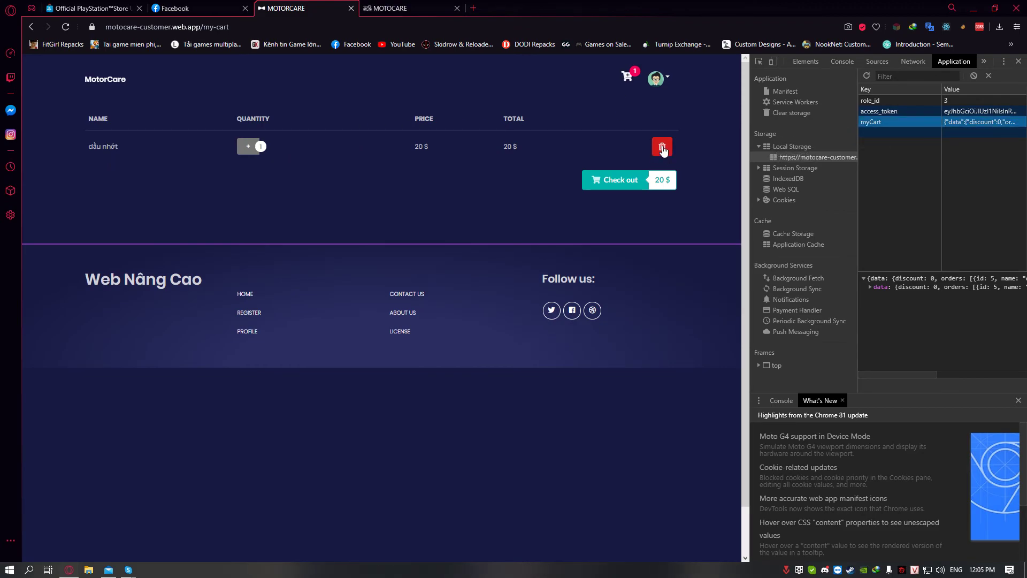
{"action": "left_click", "coordinate": [662, 146]}
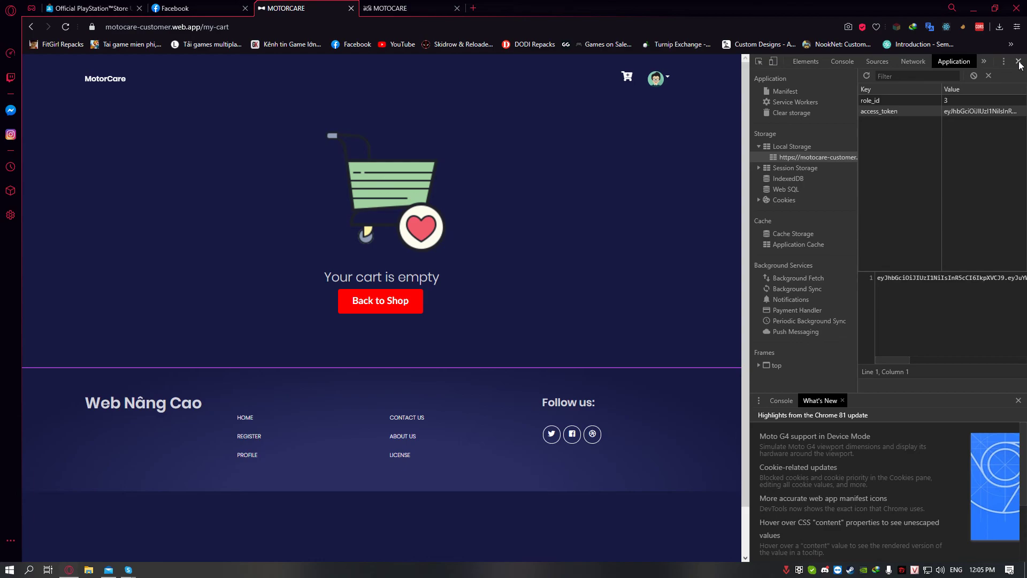
{"action": "left_click", "coordinate": [1019, 62]}
Inspect the admin site's Local Storage in DevTools from the Categories Manager page
{"action": "left_click", "coordinate": [396, 8]}
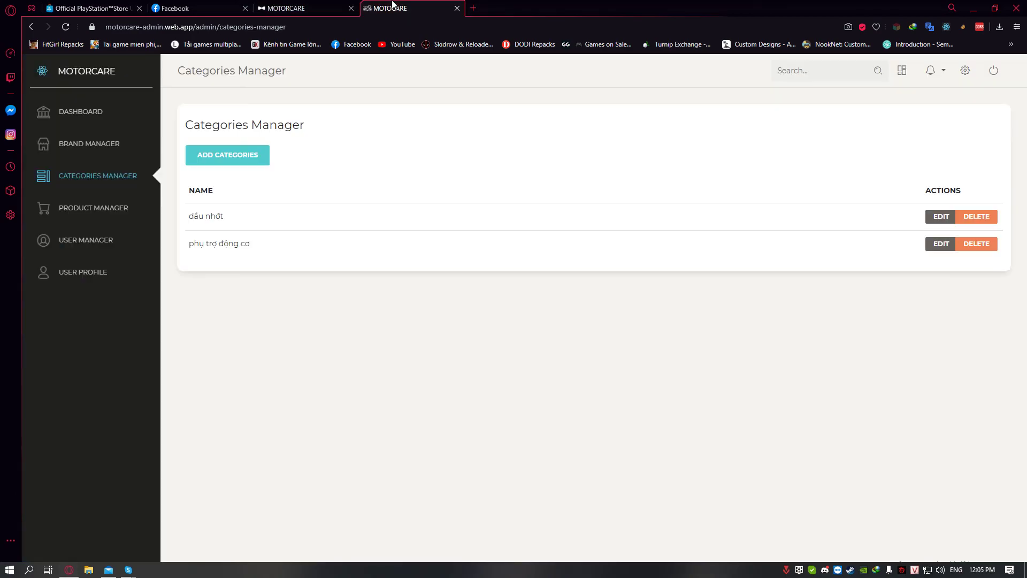
{"action": "right_click", "coordinate": [461, 160]}
{"action": "left_click", "coordinate": [480, 341]}
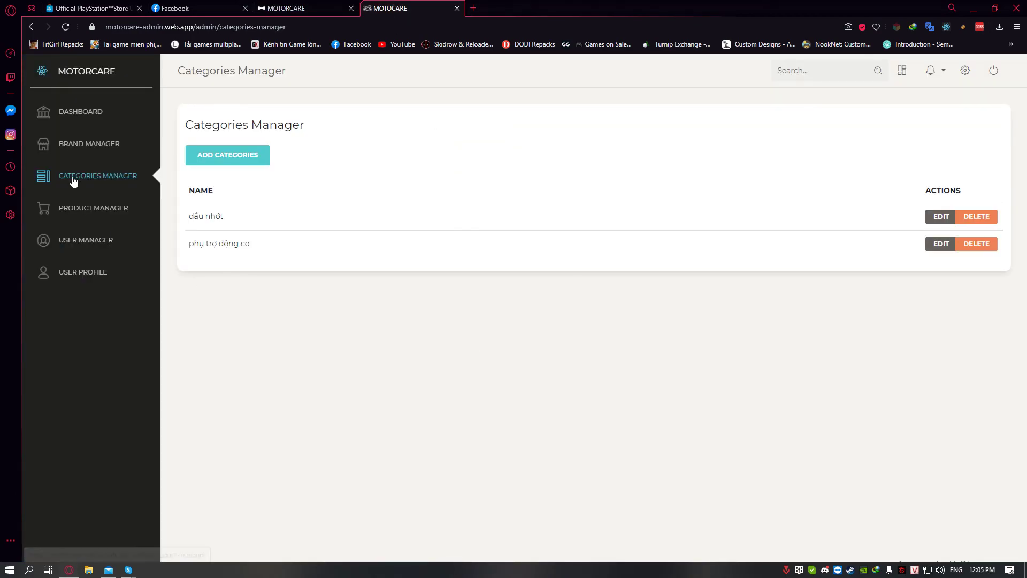
{"action": "left_click", "coordinate": [939, 61]}
{"action": "left_click", "coordinate": [950, 100]}
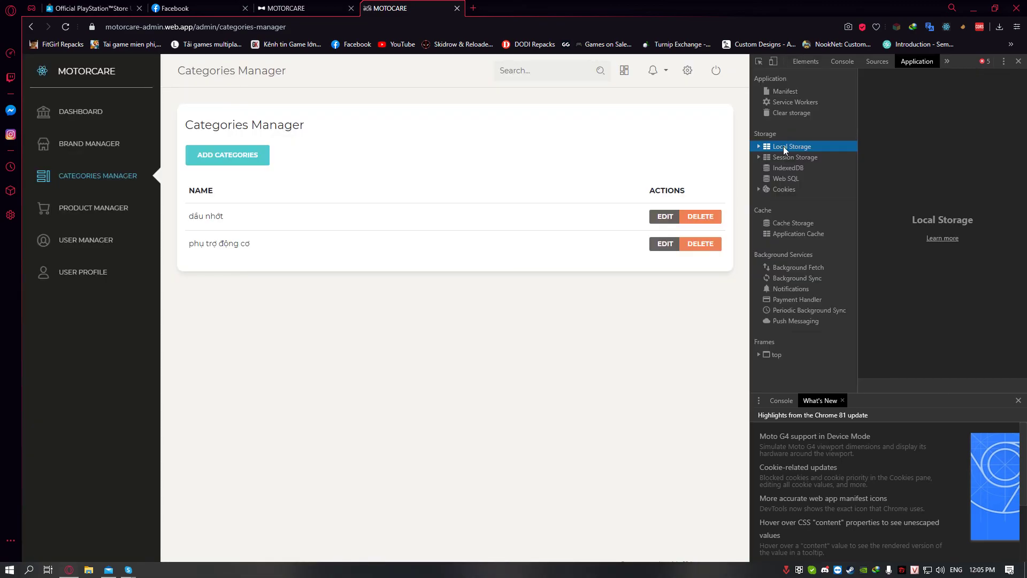
{"action": "double_click", "coordinate": [777, 146]}
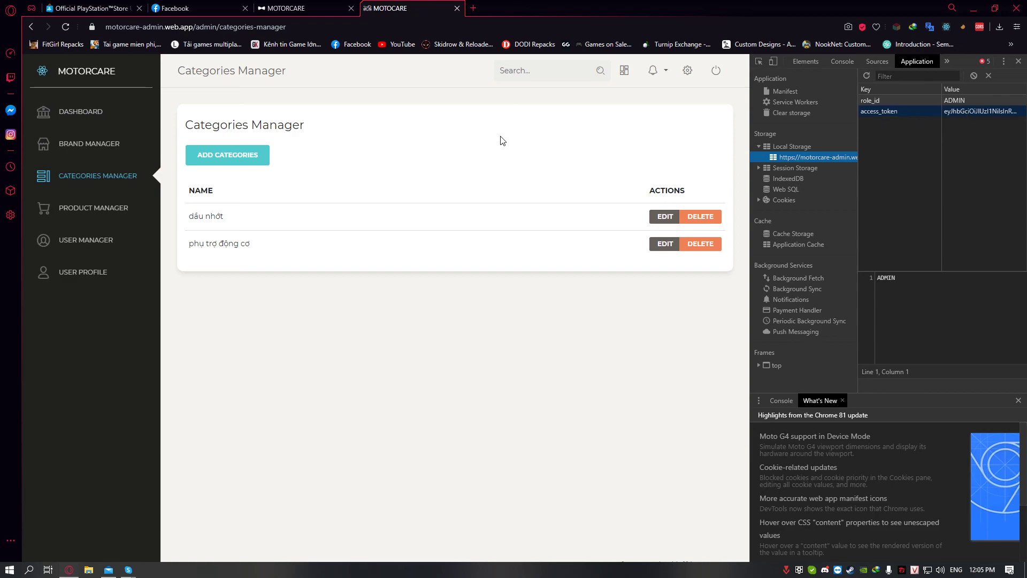
Attempt to delete the Castrol brand (refused), then view the admin user profile and close DevTools
{"action": "left_click", "coordinate": [99, 144]}
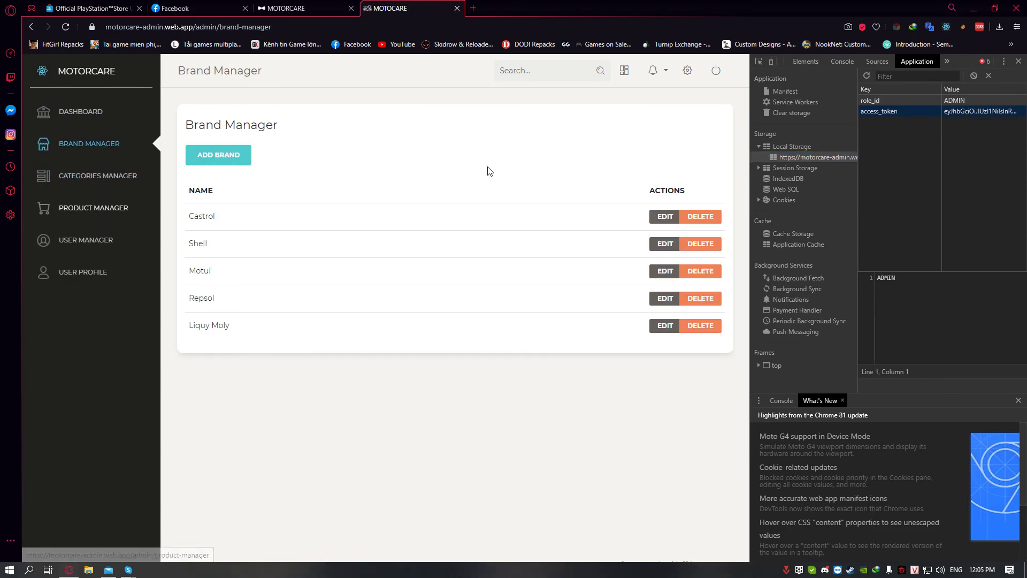
{"action": "left_click", "coordinate": [718, 218]}
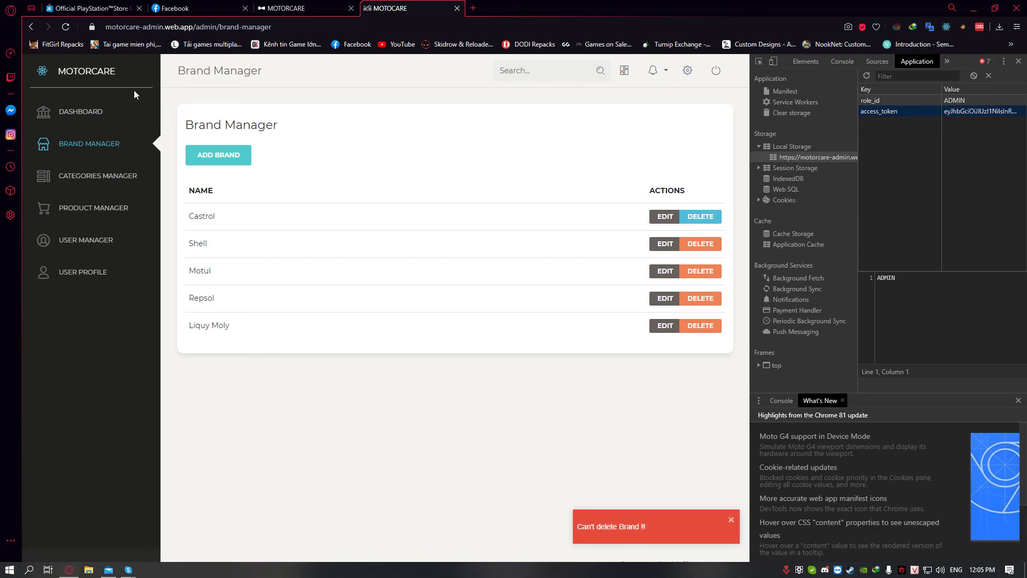
{"action": "left_click", "coordinate": [84, 274]}
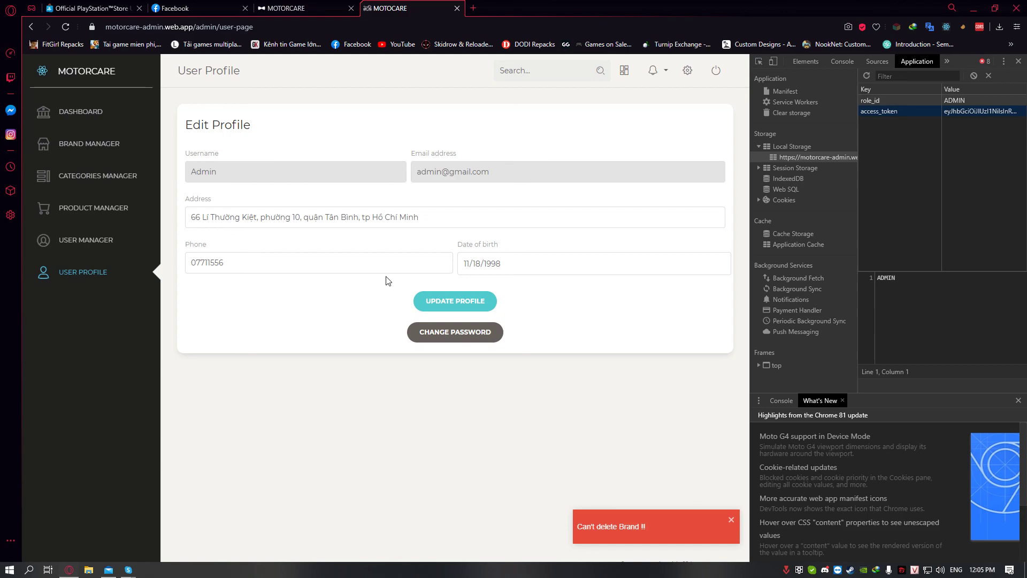
{"action": "left_click_drag", "start_coordinate": [271, 221], "coordinate": [367, 221]}
{"action": "left_click", "coordinate": [239, 218]}
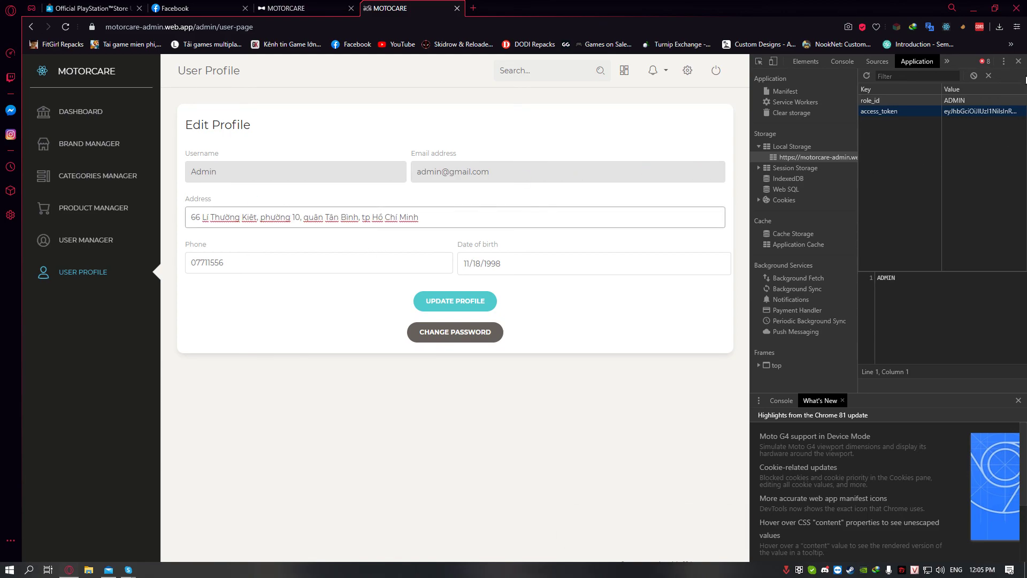
{"action": "left_click", "coordinate": [1019, 61]}
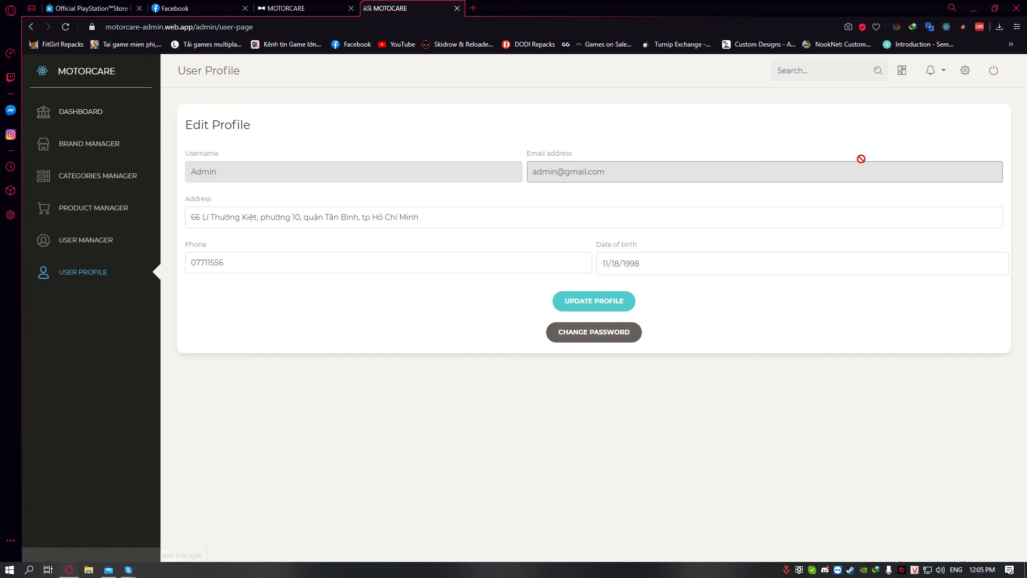
{"action": "left_click", "coordinate": [278, 8]}
Return to the shop's product listing, then log out of the admin site
{"action": "left_click", "coordinate": [507, 301]}
{"action": "scroll", "coordinate": [507, 300], "scroll_direction": "down", "scroll_amount": 10}
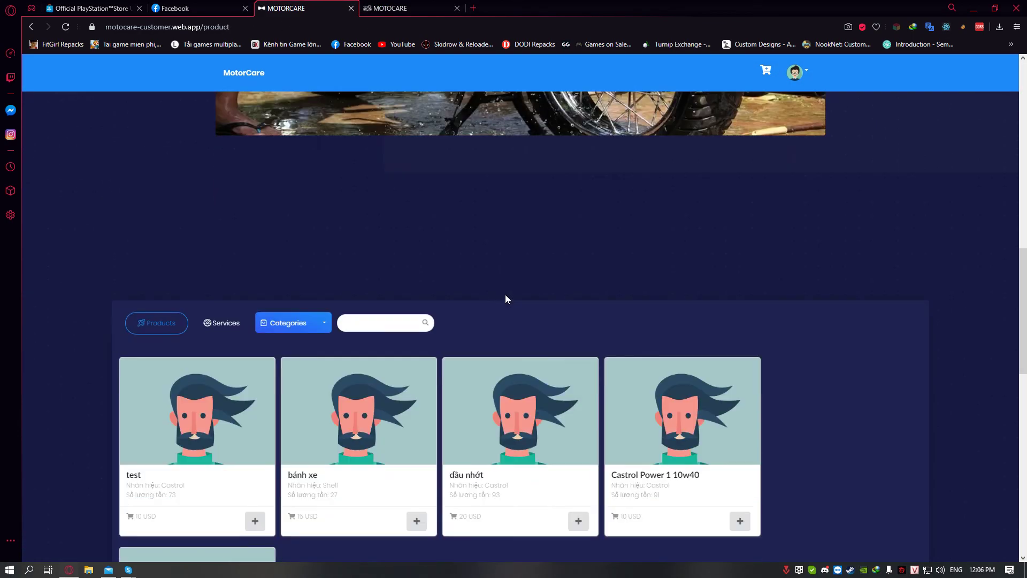
{"action": "scroll", "coordinate": [508, 299], "scroll_direction": "down", "scroll_amount": 5}
{"action": "key", "text": "ctrl+Tab"}
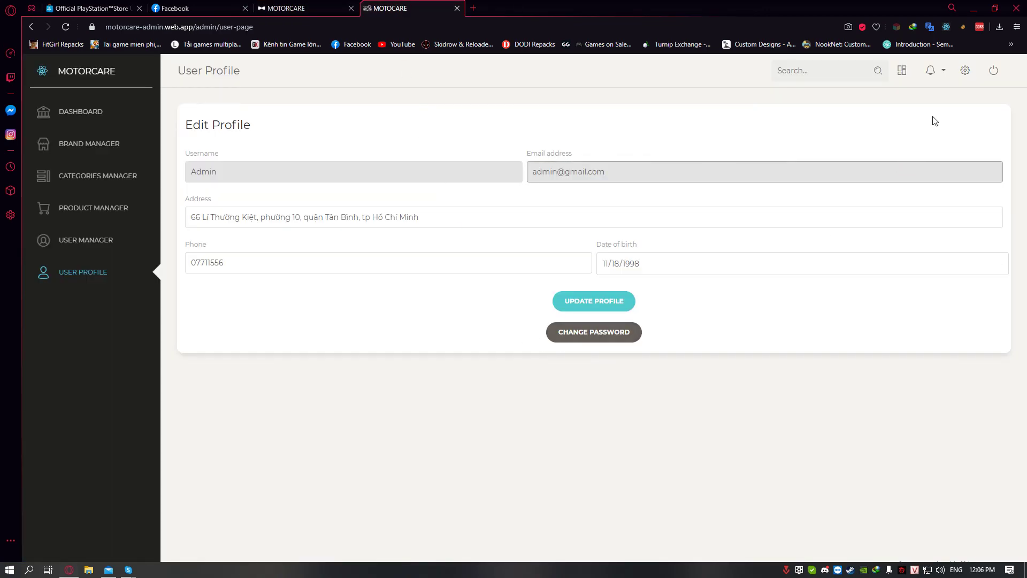
{"action": "left_click", "coordinate": [994, 75]}
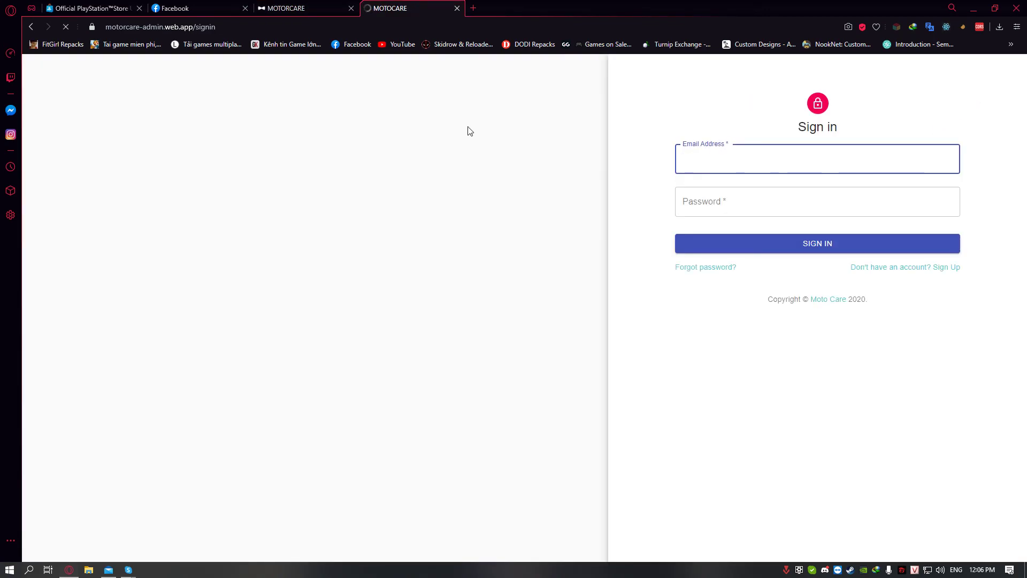
Log the customer out of the MotorCare shop from the avatar menu
{"action": "left_click", "coordinate": [316, 6]}
{"action": "left_click", "coordinate": [794, 76]}
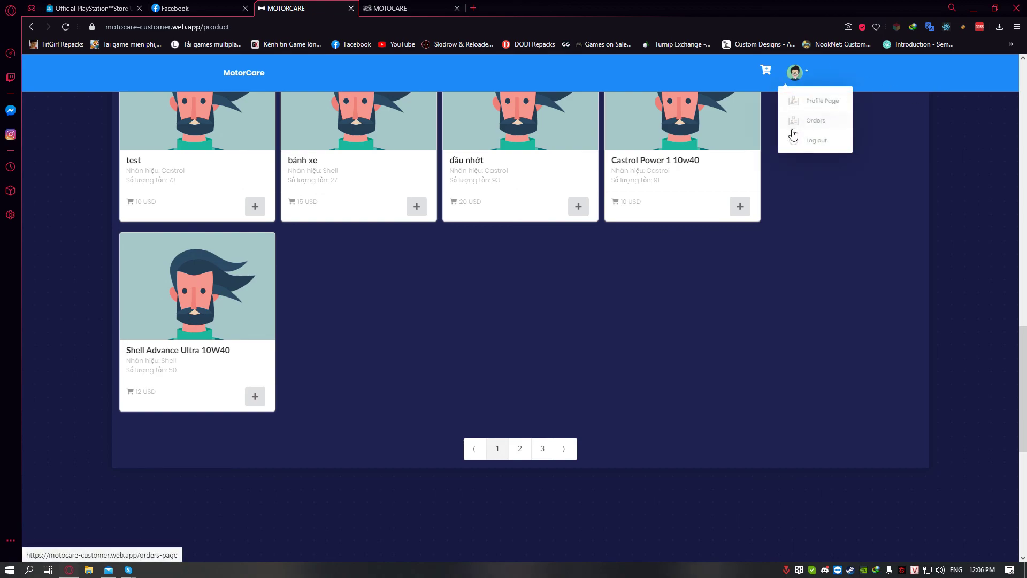
{"action": "left_click", "coordinate": [792, 140]}
{"action": "scroll", "coordinate": [722, 297], "scroll_direction": "up", "scroll_amount": 7}
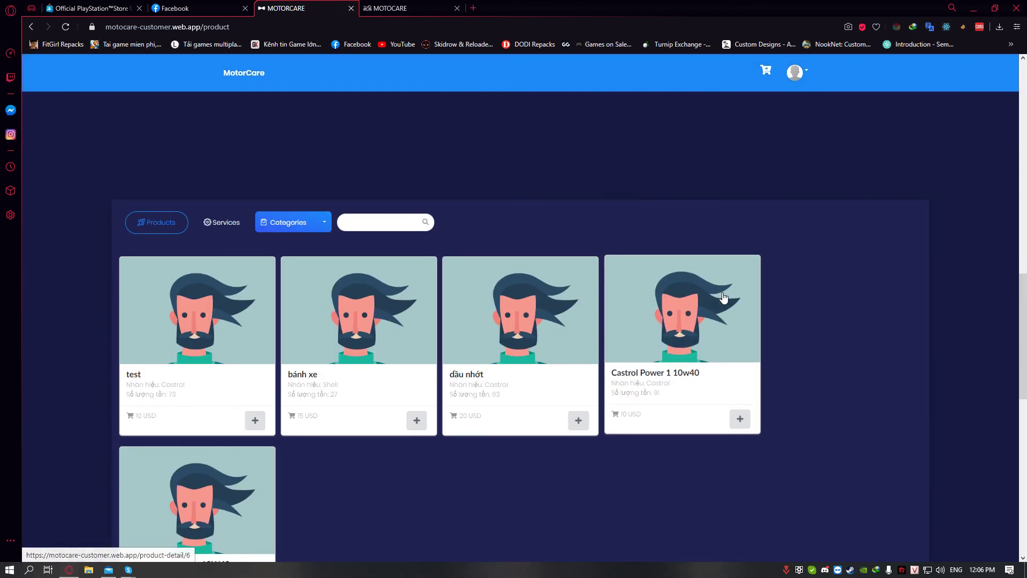